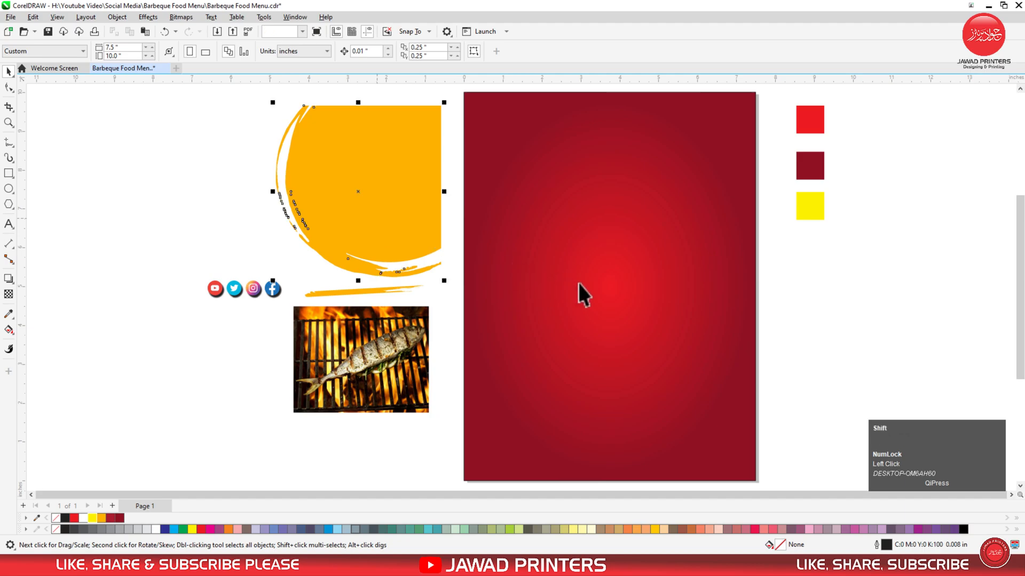
Align the orange brush circle to the page's top-right corner and enlarge it toward the lower left.
{"action": "key", "text": "r"}
{"action": "key", "text": "t"}
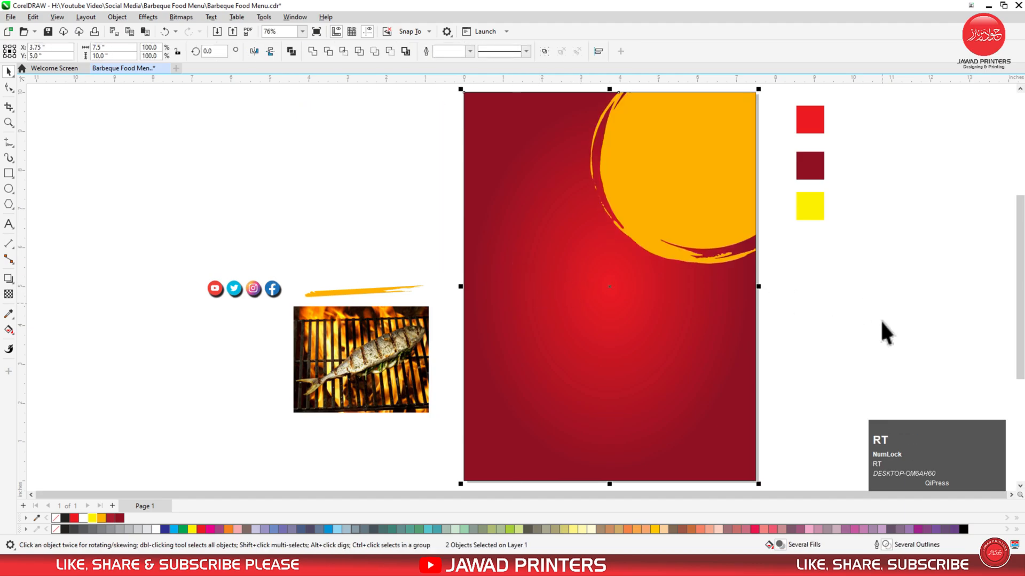
{"action": "left_click", "coordinate": [725, 223]}
{"action": "left_click_drag", "start_coordinate": [586, 267], "coordinate": [536, 327]}
{"action": "left_click", "coordinate": [814, 326]}
Scale the orange circle down to about 90%, keeping a smaller copy.
{"action": "left_click", "coordinate": [665, 210]}
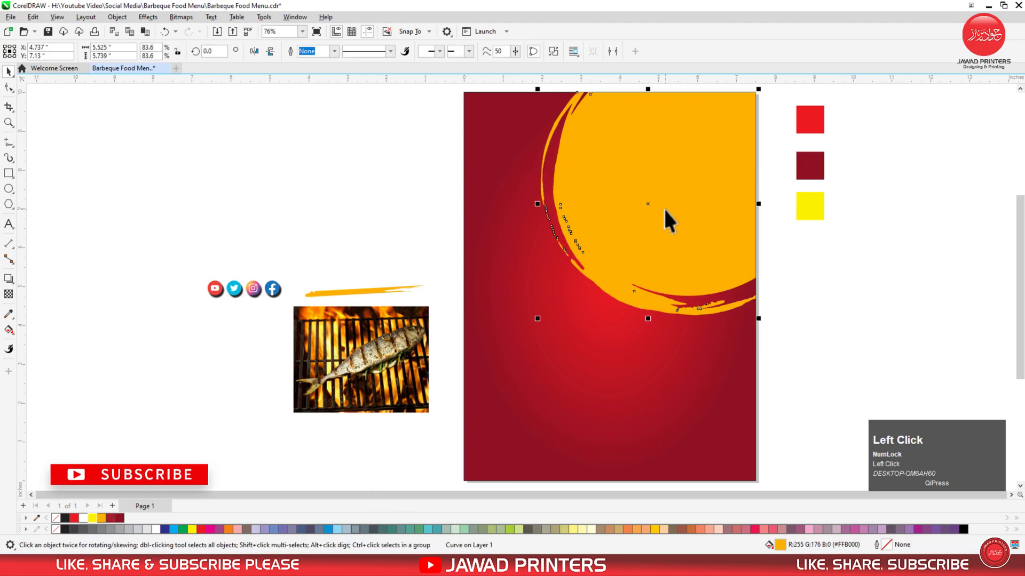
{"action": "left_click_drag", "start_coordinate": [536, 322], "coordinate": [557, 302]}
{"action": "right_click", "coordinate": [557, 302]}
Choose PowerClip Inside for the grilled-fish photo.
{"action": "left_click", "coordinate": [364, 318]}
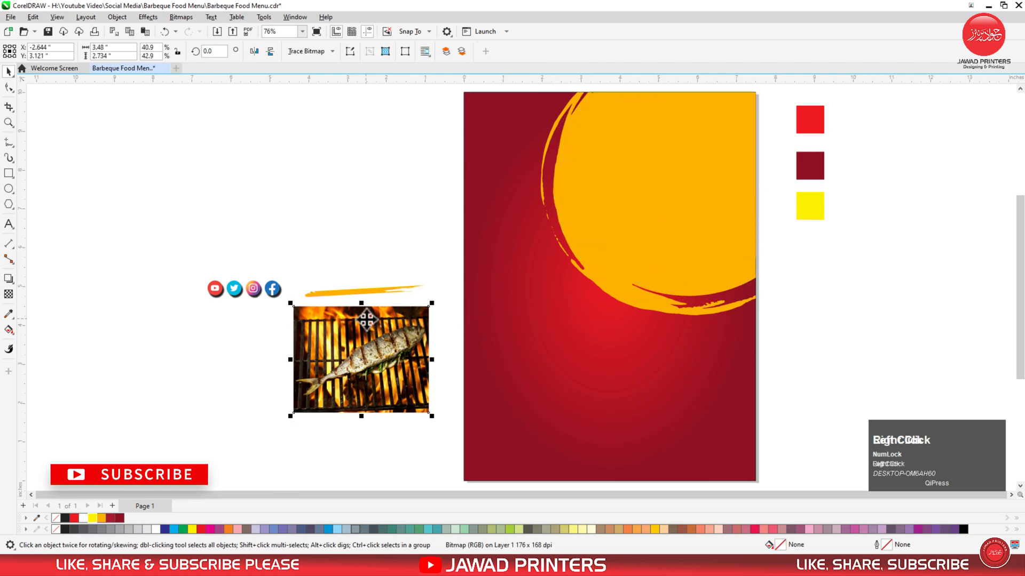
{"action": "right_click", "coordinate": [364, 319]}
{"action": "left_click", "coordinate": [418, 157]}
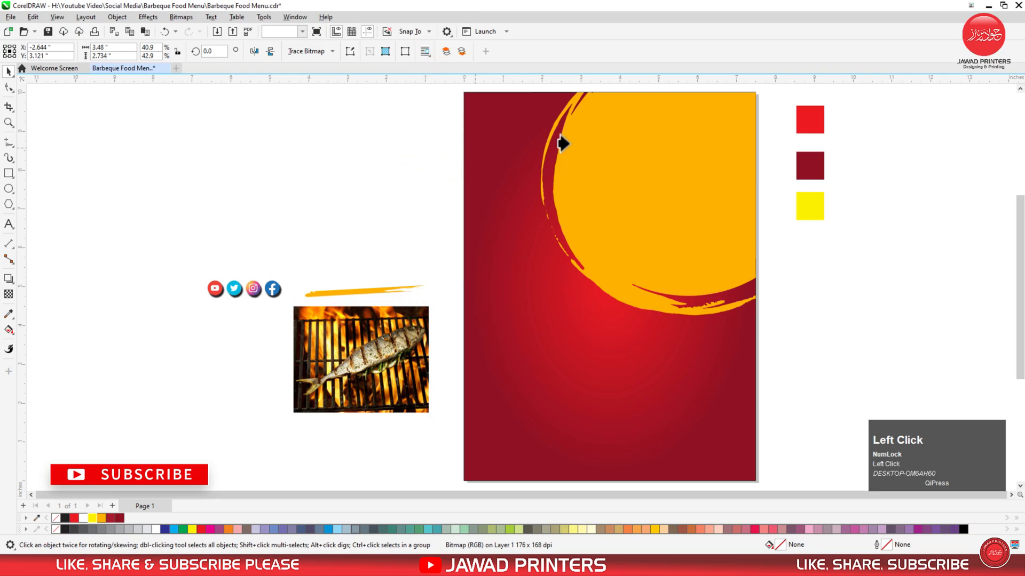
Clip the fish photo into the orange circle, then resize and reposition it inside.
{"action": "left_click", "coordinate": [574, 261]}
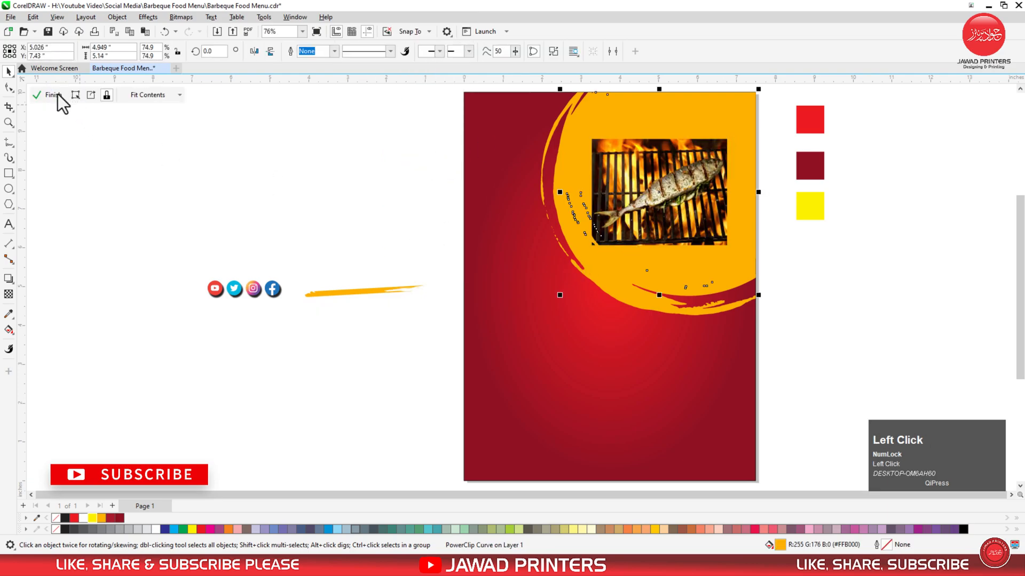
{"action": "left_click", "coordinate": [49, 95]}
{"action": "left_click_drag", "start_coordinate": [728, 250], "coordinate": [803, 305]}
{"action": "left_click_drag", "start_coordinate": [707, 245], "coordinate": [650, 237]}
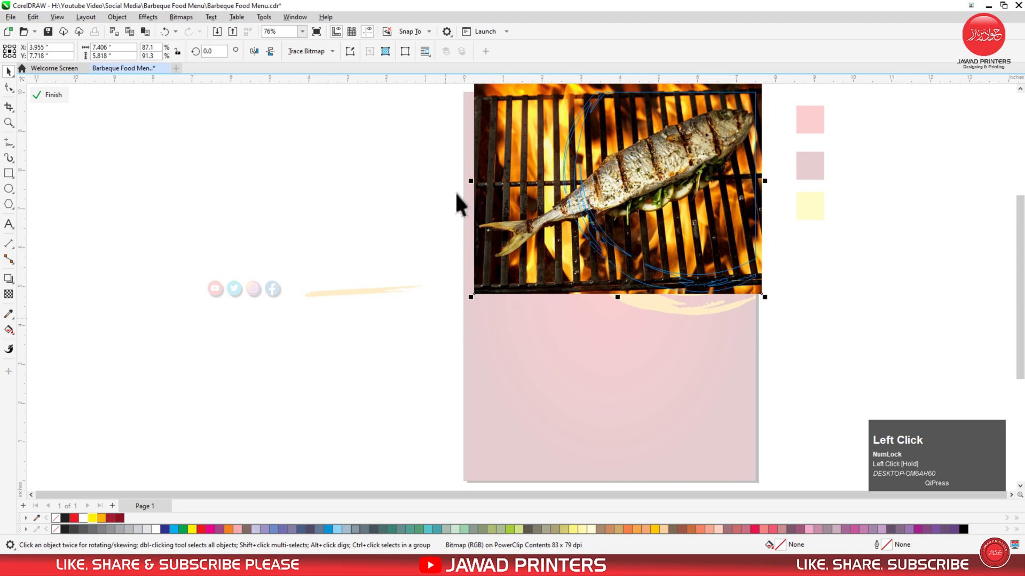
{"action": "left_click_drag", "start_coordinate": [467, 182], "coordinate": [477, 181]}
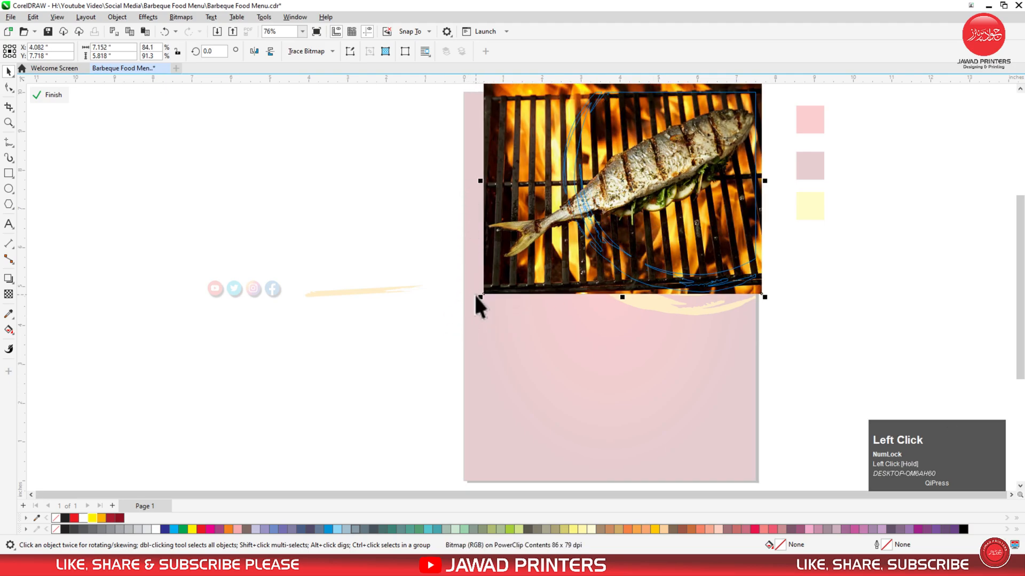
{"action": "left_click_drag", "start_coordinate": [479, 300], "coordinate": [486, 295]}
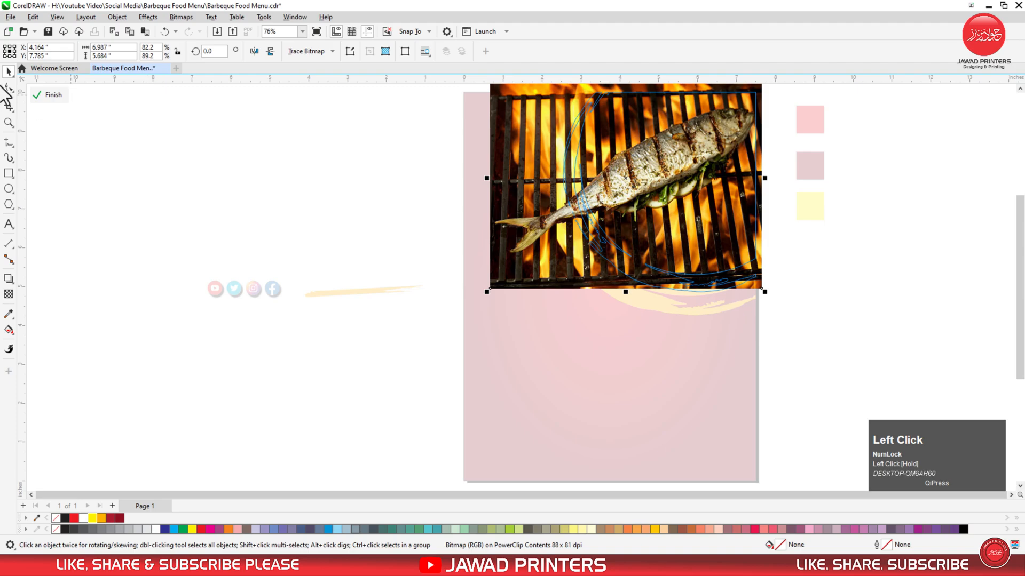
{"action": "left_click", "coordinate": [49, 96]}
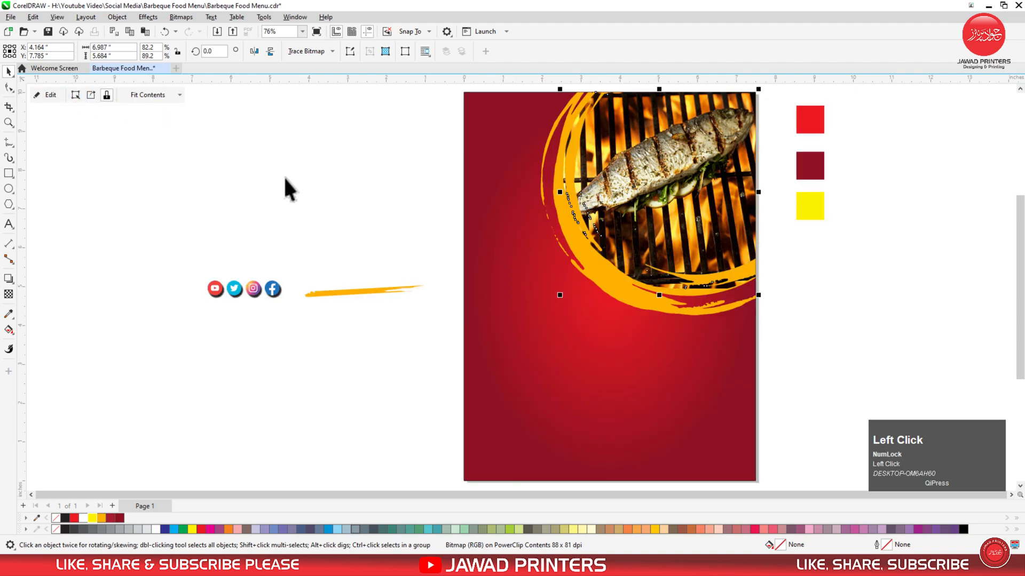
Enlarge the fish-filled circle slightly toward the lower left and zoom into the poster's top-right.
{"action": "left_click", "coordinate": [429, 179]}
{"action": "left_click", "coordinate": [619, 215]}
{"action": "left_click_drag", "start_coordinate": [560, 297], "coordinate": [548, 309]}
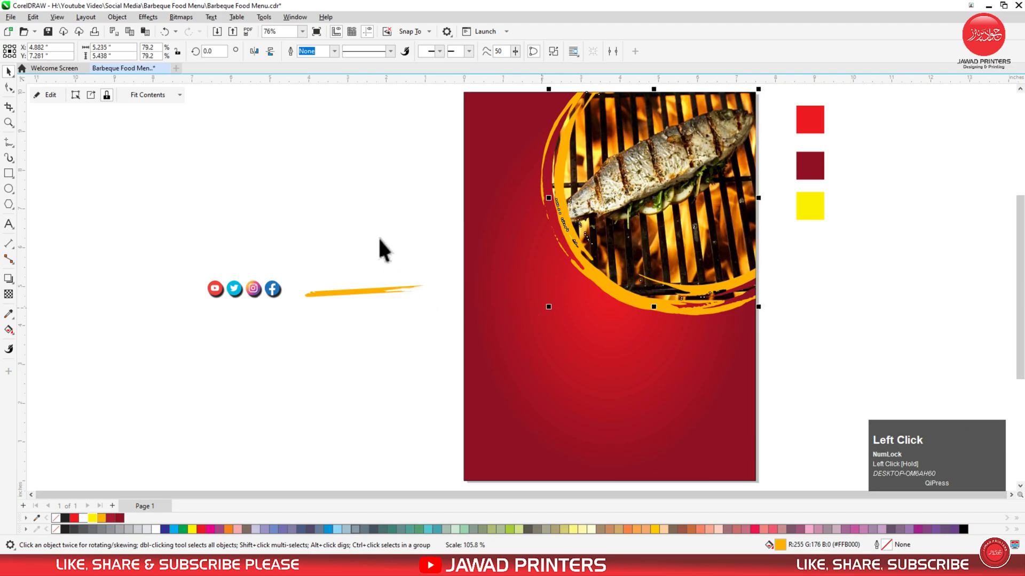
{"action": "left_click", "coordinate": [384, 222]}
{"action": "key", "text": "F2"}
{"action": "left_click_drag", "start_coordinate": [831, 88], "coordinate": [209, 330]}
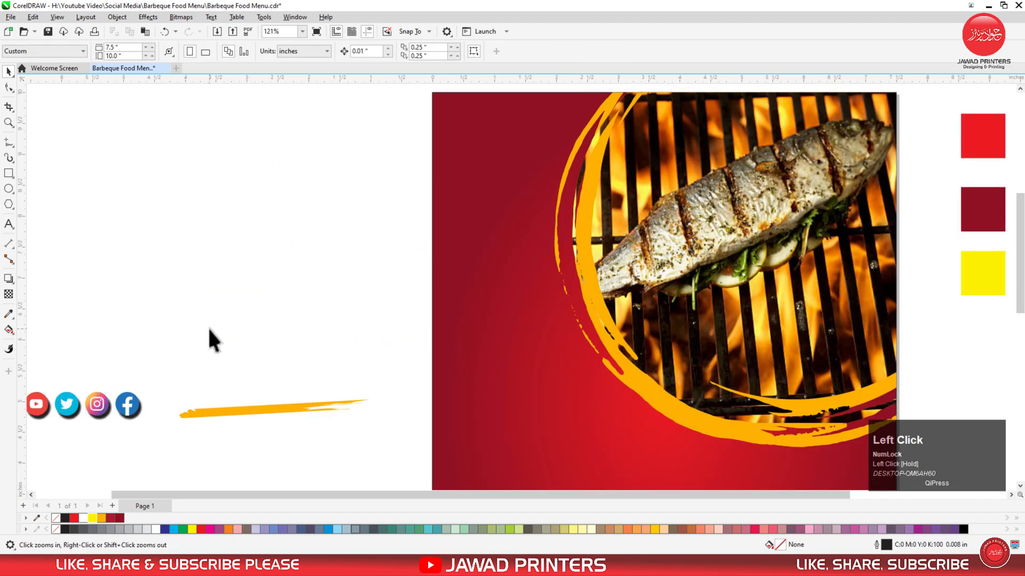
Move the four social media icons onto the fish circle's top-right and scale them up slightly.
{"action": "left_click", "coordinate": [92, 408]}
{"action": "left_click_drag", "start_coordinate": [91, 406], "coordinate": [901, 100]}
{"action": "left_click", "coordinate": [913, 96]}
{"action": "left_click_drag", "start_coordinate": [875, 116], "coordinate": [876, 119]}
{"action": "left_click_drag", "start_coordinate": [767, 135], "coordinate": [751, 139]}
{"action": "left_click", "coordinate": [70, 268]}
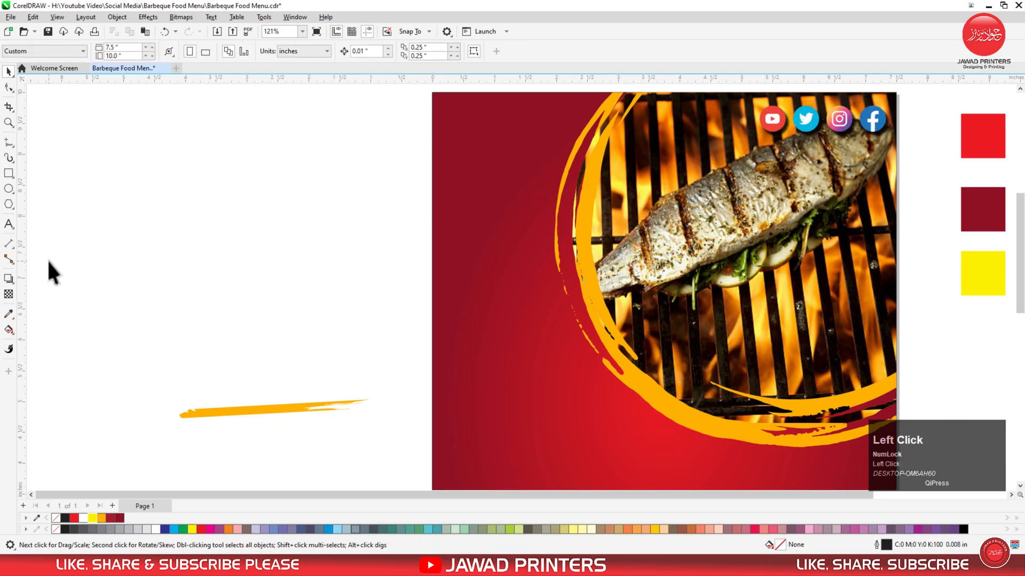
Type 'LOGO HERE' in Barlow Condensed Black with tightened line spacing.
{"action": "left_click", "coordinate": [11, 226]}
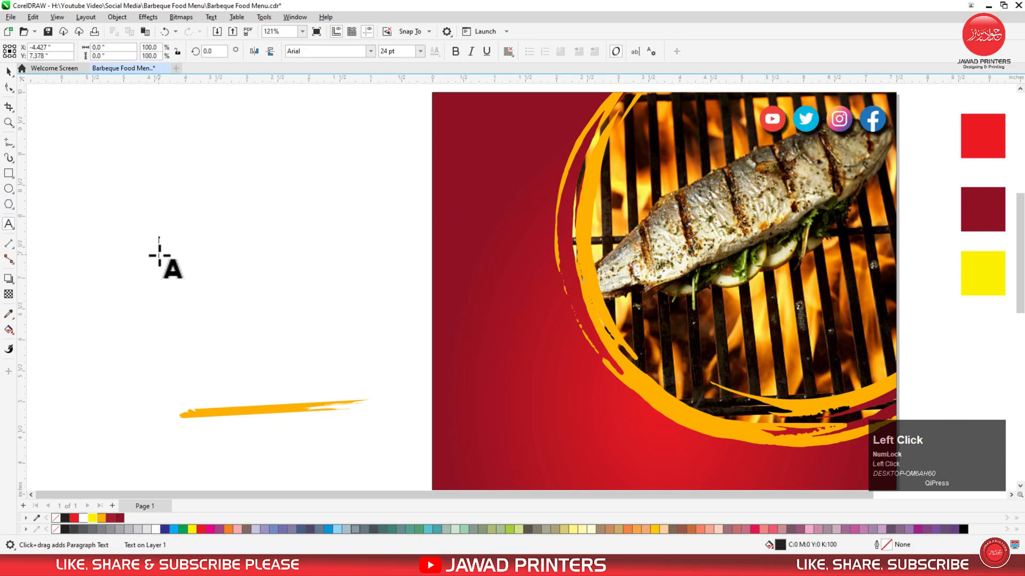
{"action": "type", "text": "OGO"}
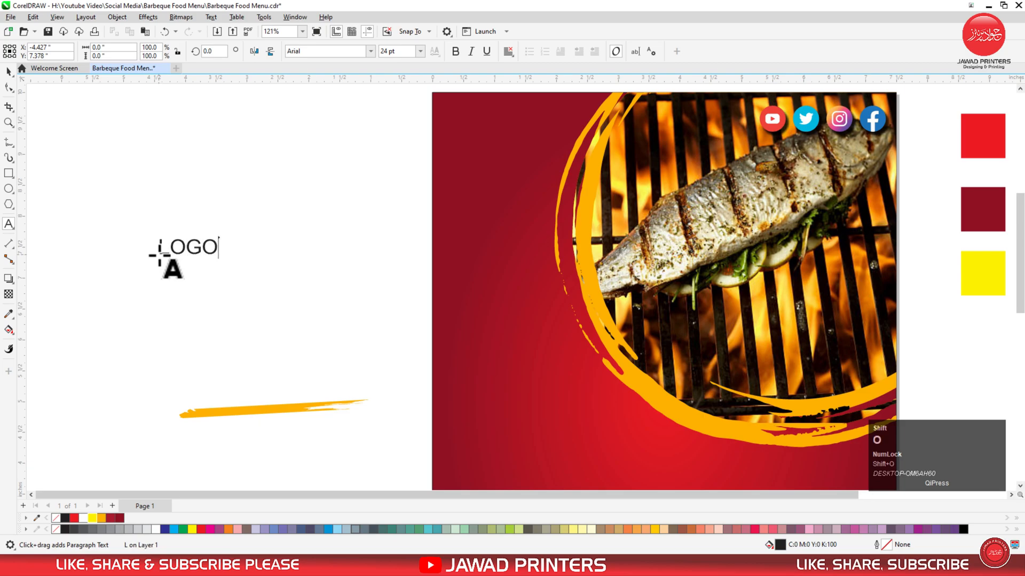
{"action": "key", "text": "ctrl+space"}
{"action": "left_click", "coordinate": [351, 51]}
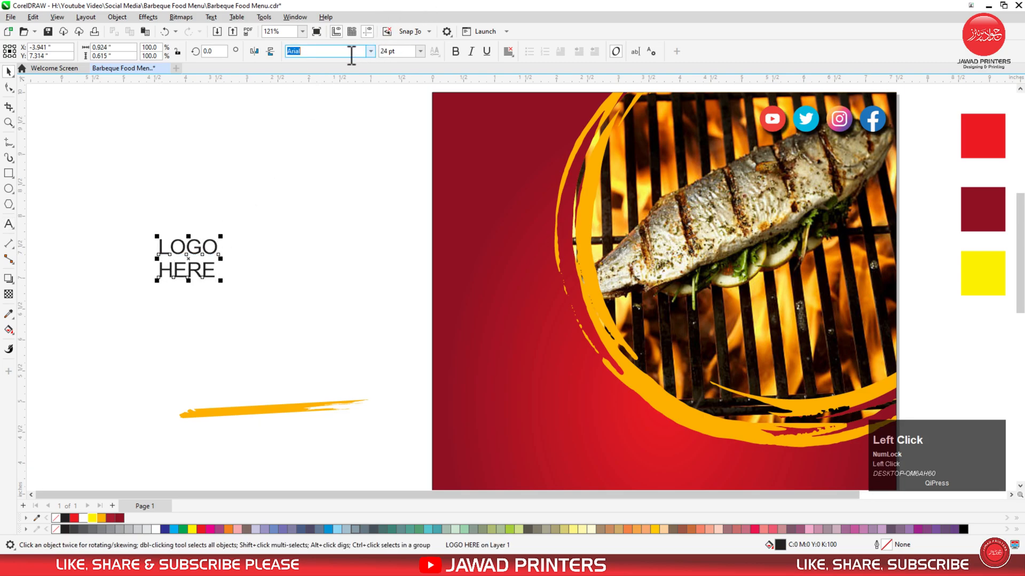
{"action": "type", "text": "Barlow Condensed"}
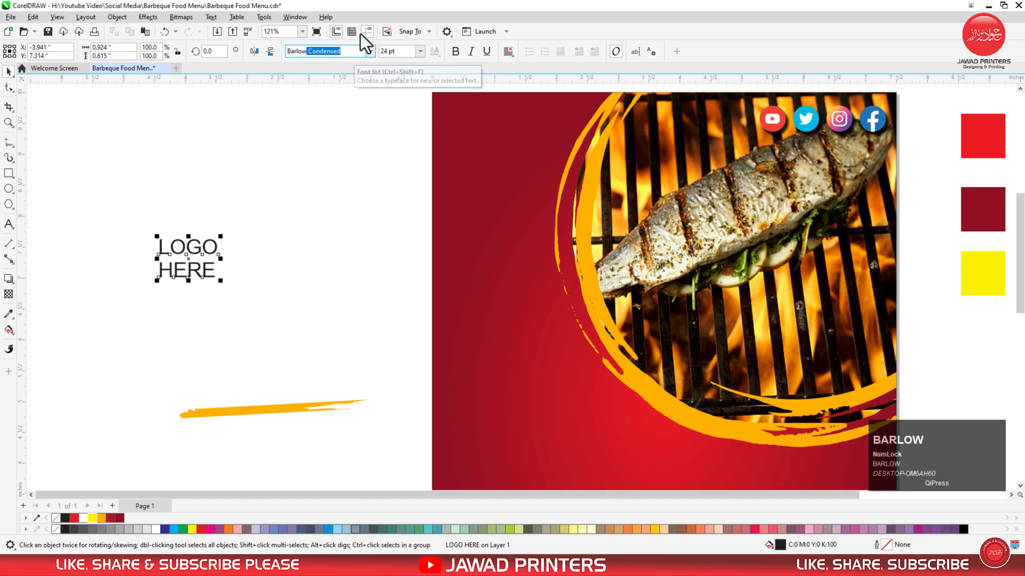
{"action": "left_click", "coordinate": [371, 51]}
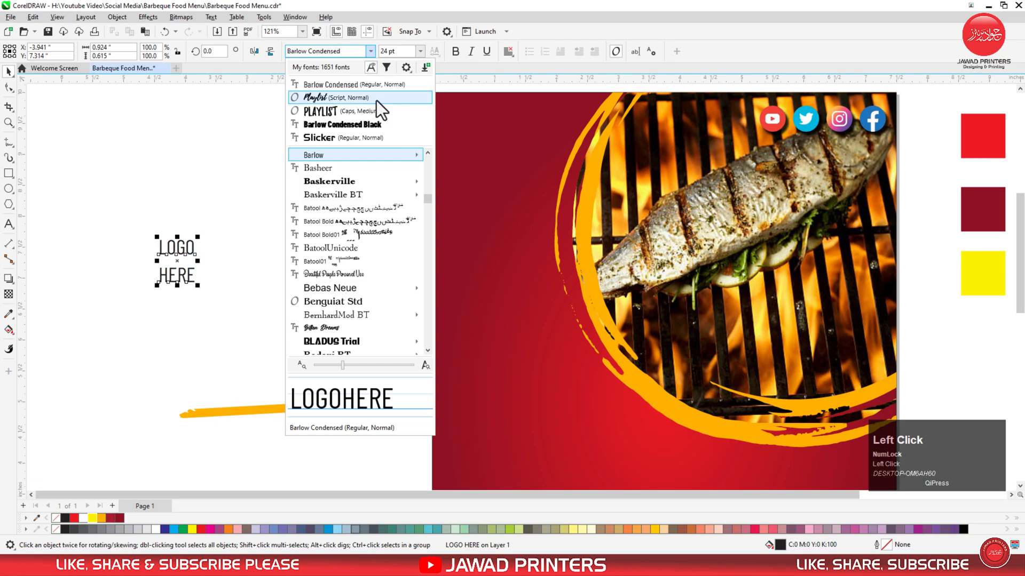
{"action": "left_click", "coordinate": [376, 115]}
{"action": "left_click", "coordinate": [8, 87]}
{"action": "left_click_drag", "start_coordinate": [158, 275], "coordinate": [464, 124]}
Top-align LOGO HERE with the social icons, enlarge it, and colour it yellow.
{"action": "key", "text": "space"}
{"action": "left_click", "coordinate": [772, 126], "text": "shift"}
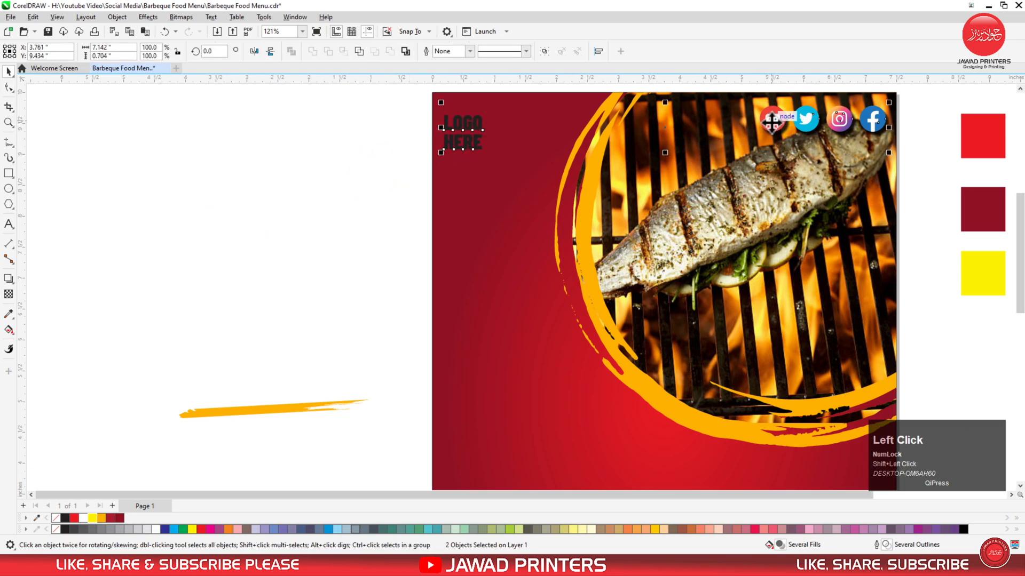
{"action": "key", "text": "t"}
{"action": "left_click", "coordinate": [446, 120]}
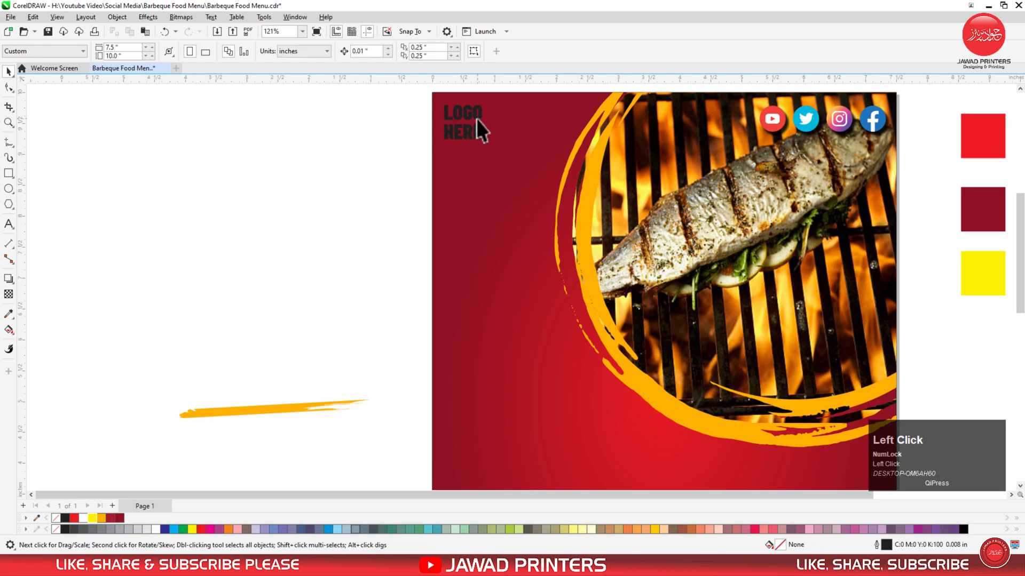
{"action": "left_click_drag", "start_coordinate": [486, 143], "coordinate": [495, 151]}
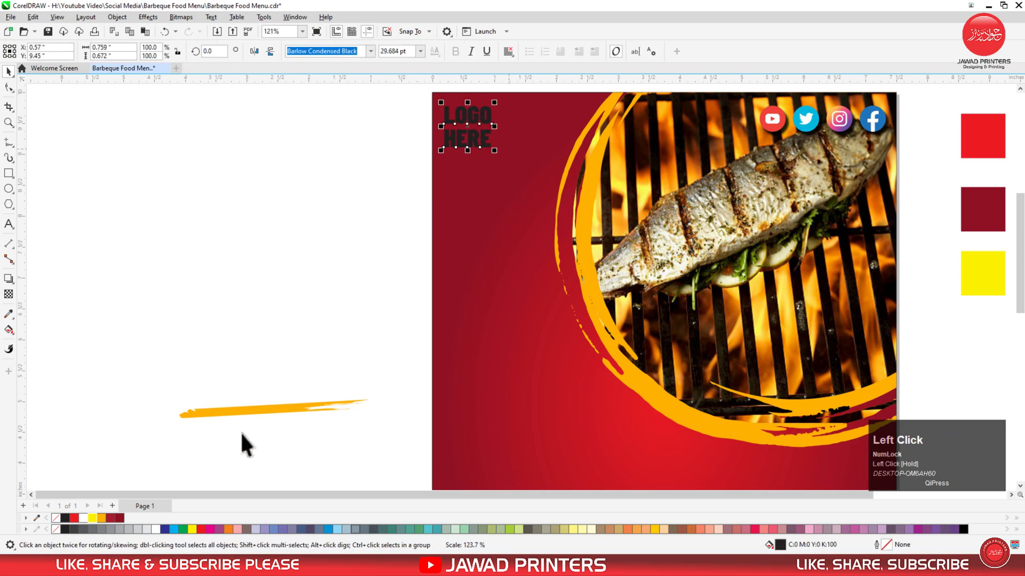
{"action": "left_click", "coordinate": [91, 518]}
{"action": "left_click", "coordinate": [251, 249]}
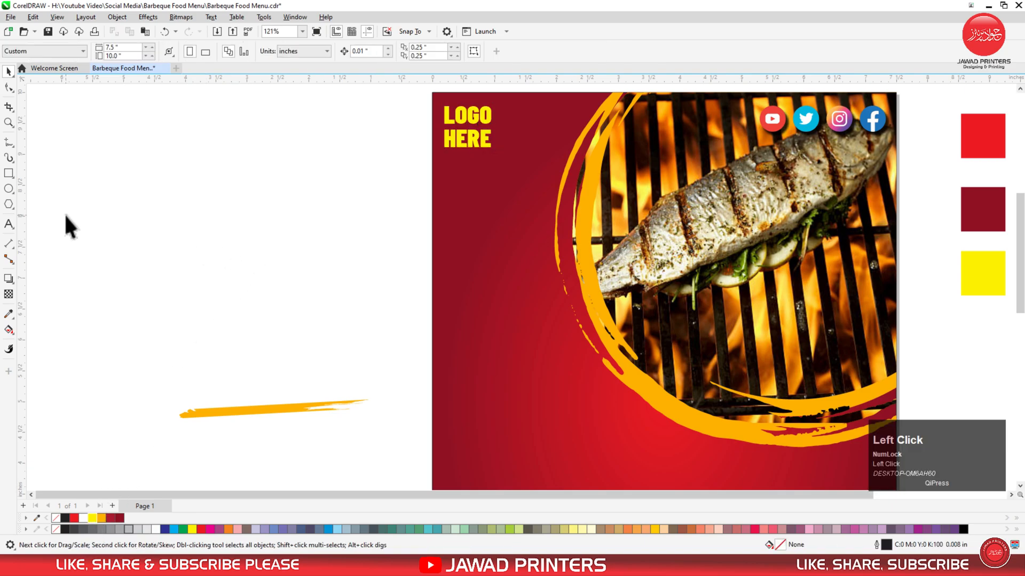
Draw a 25-sided polygon left of the fish circle and pull a node out into a starburst.
{"action": "left_click", "coordinate": [8, 205]}
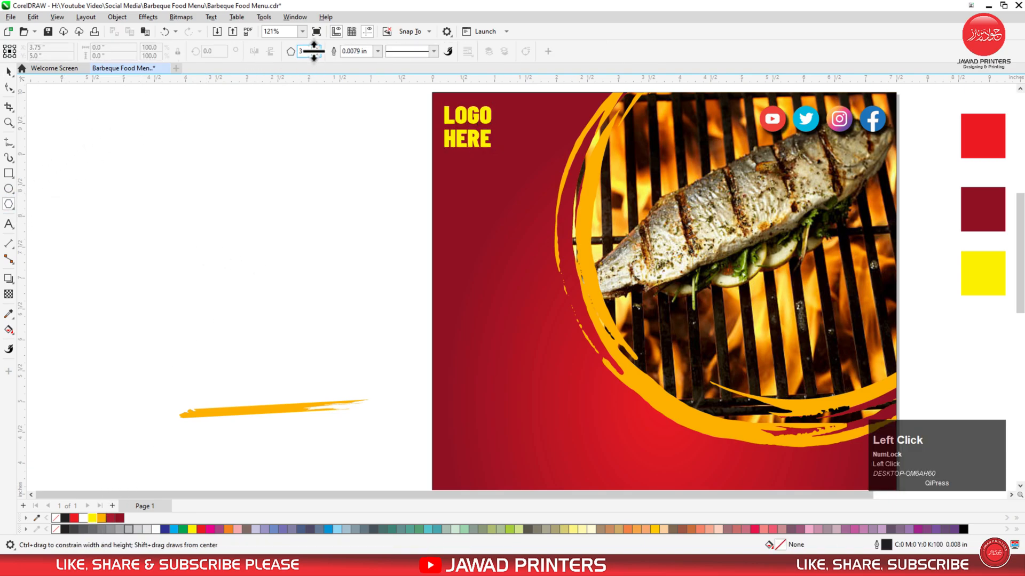
{"action": "left_click_drag", "start_coordinate": [308, 51], "coordinate": [288, 55]}
{"action": "type", "text": "25"}
{"action": "left_click_drag", "start_coordinate": [459, 213], "coordinate": [538, 332]}
{"action": "key", "text": "space"}
{"action": "left_click", "coordinate": [9, 92]}
{"action": "left_click_drag", "start_coordinate": [517, 214], "coordinate": [580, 210]}
Move the starburst toward the fish circle and give it a white fill with no outline.
{"action": "key", "text": "space"}
{"action": "left_click_drag", "start_coordinate": [530, 262], "coordinate": [574, 251]}
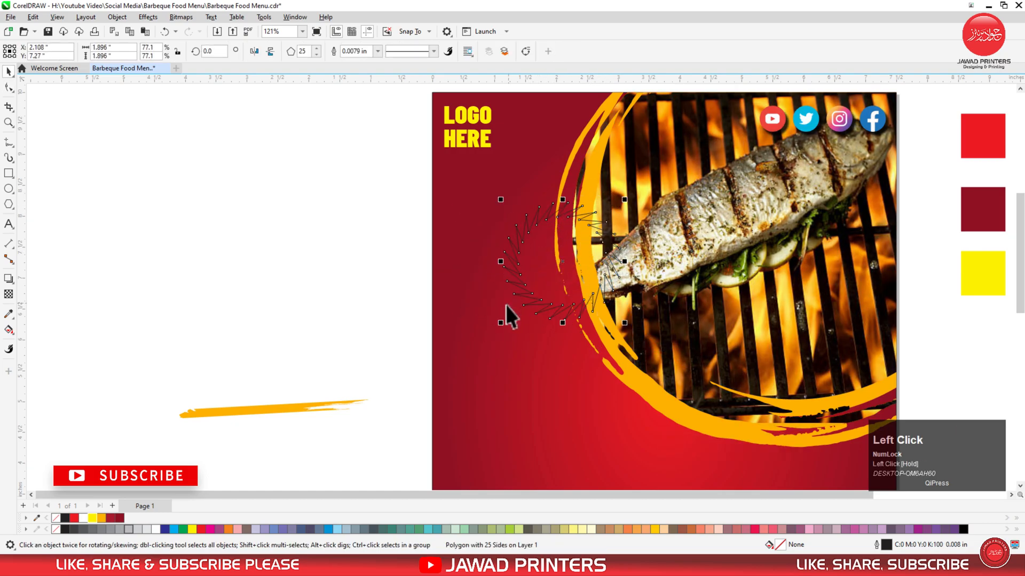
{"action": "left_click", "coordinate": [85, 517]}
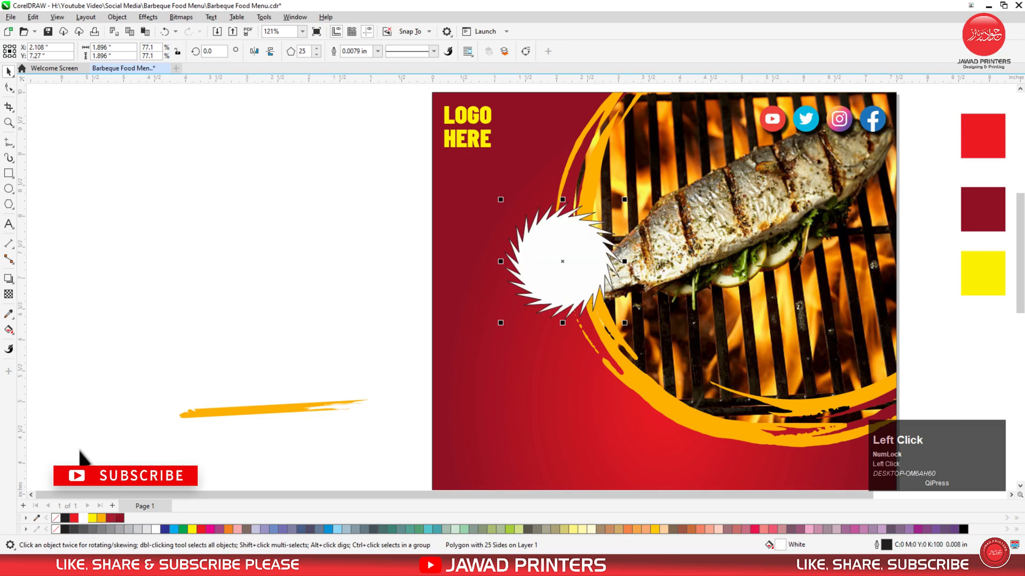
{"action": "right_click", "coordinate": [56, 518]}
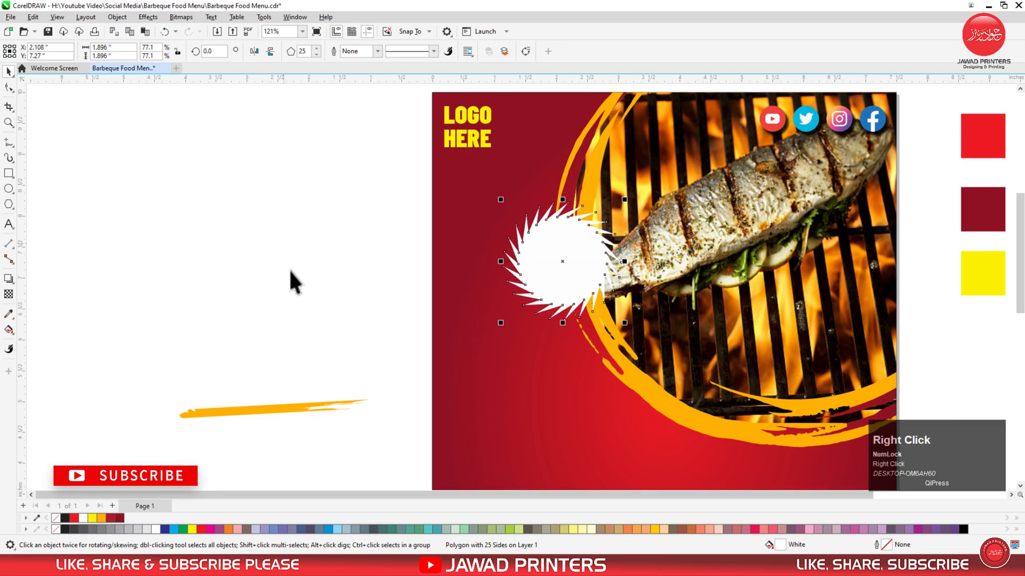
{"action": "left_click", "coordinate": [9, 278]}
Cast the starburst's drop shadow toward the lower right with opacity 100 and feather 8.
{"action": "left_click_drag", "start_coordinate": [563, 262], "coordinate": [615, 326]}
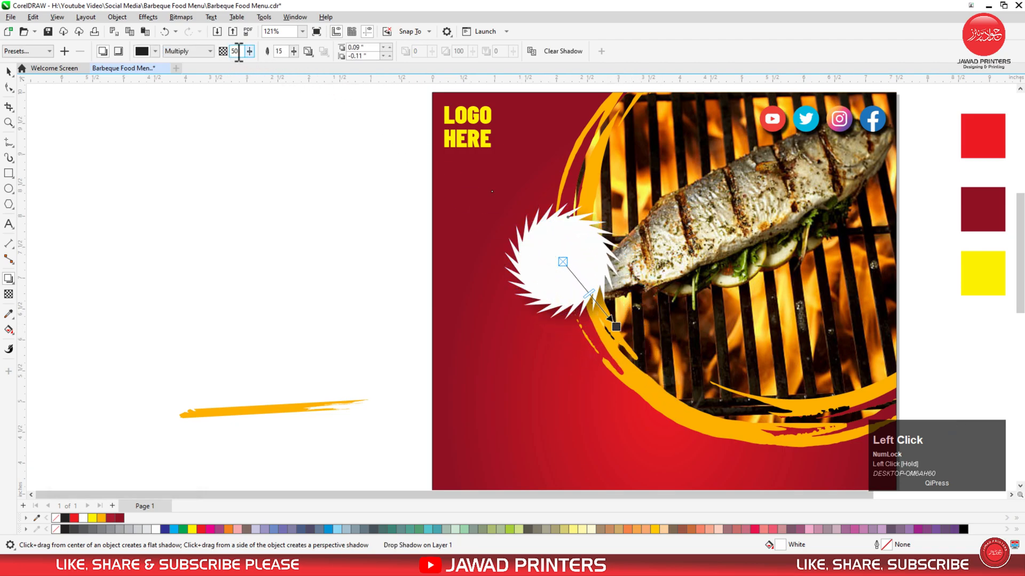
{"action": "type", "text": "100"}
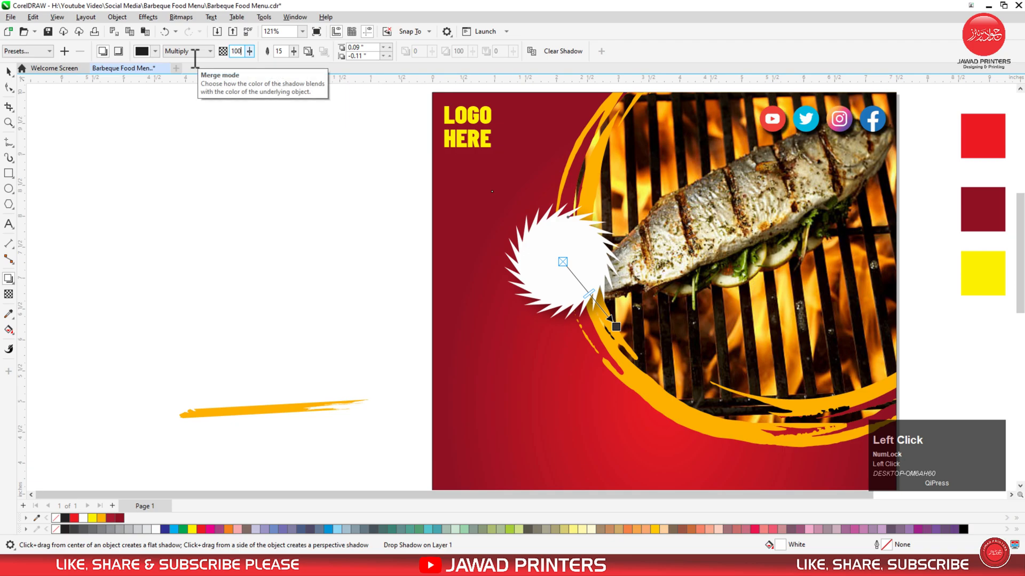
{"action": "key", "text": "Return"}
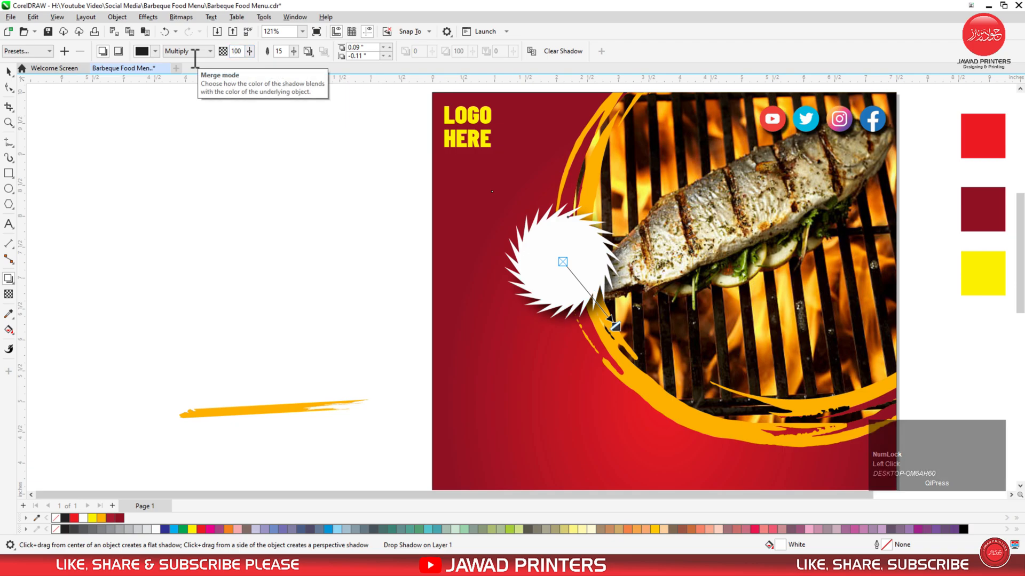
{"action": "left_click", "coordinate": [279, 52]}
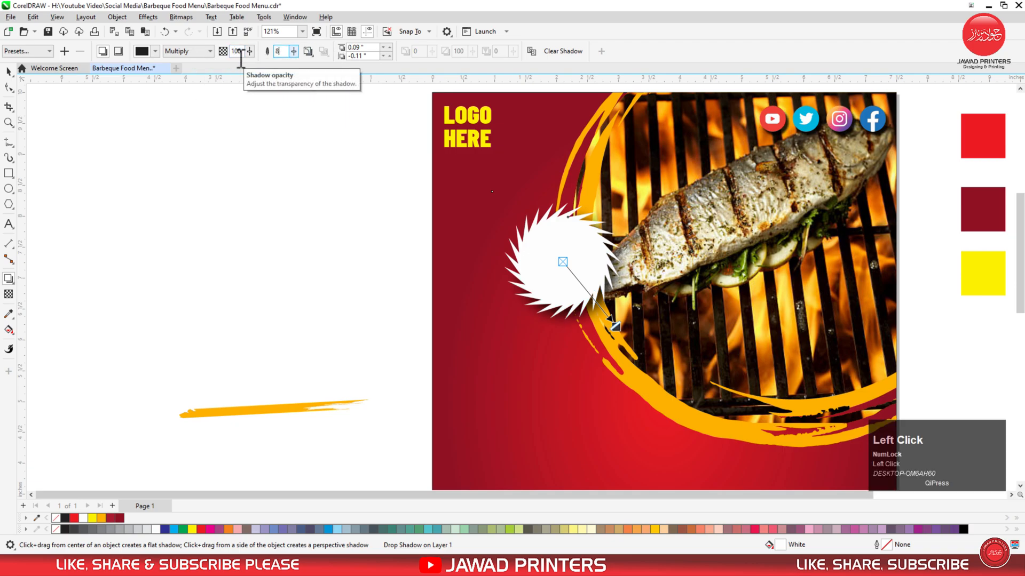
{"action": "key", "text": "Return"}
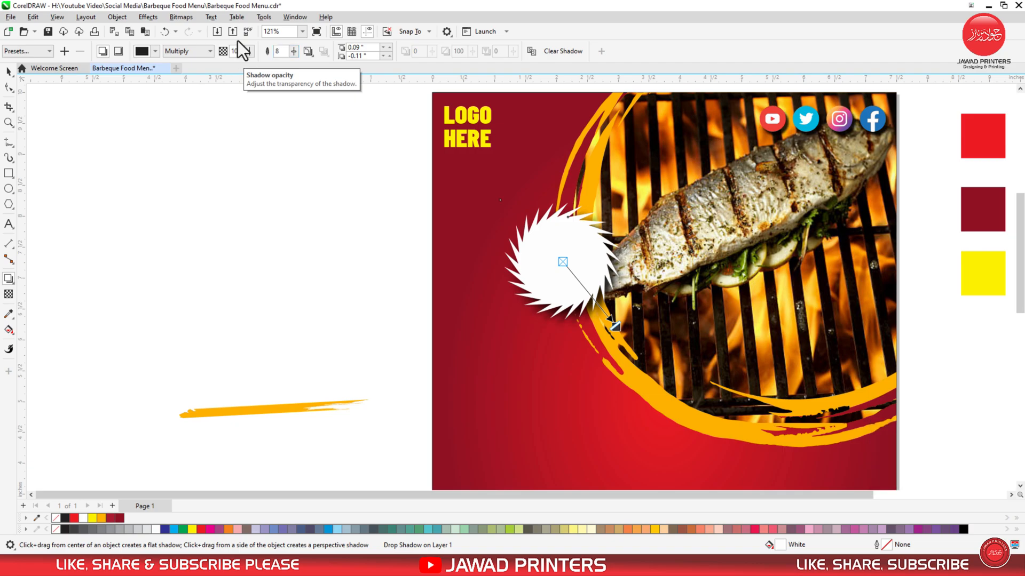
{"action": "left_click", "coordinate": [9, 72]}
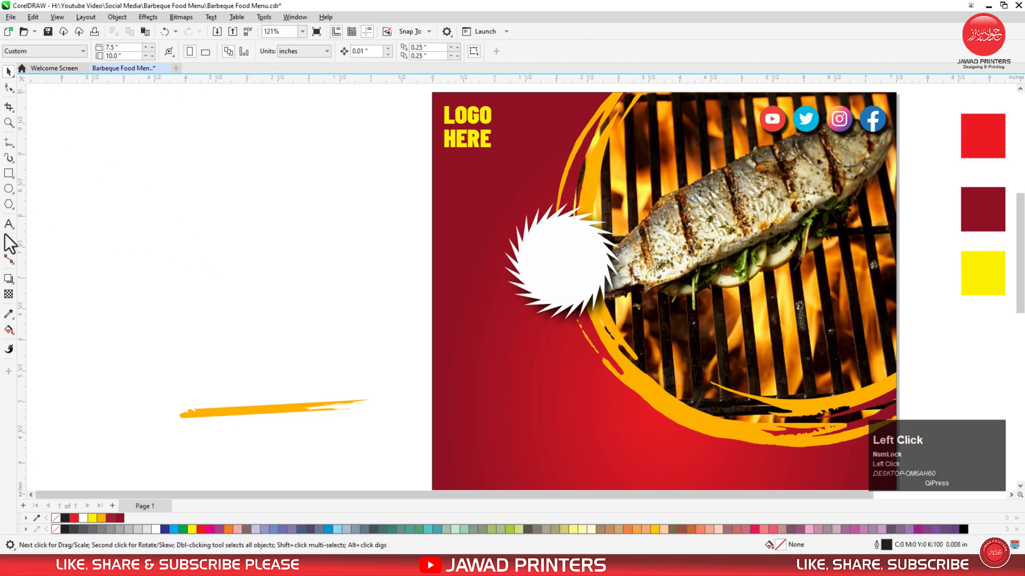
Type '50% OFF' in Barlow Condensed Black and tighten its line spacing.
{"action": "key", "text": "F8"}
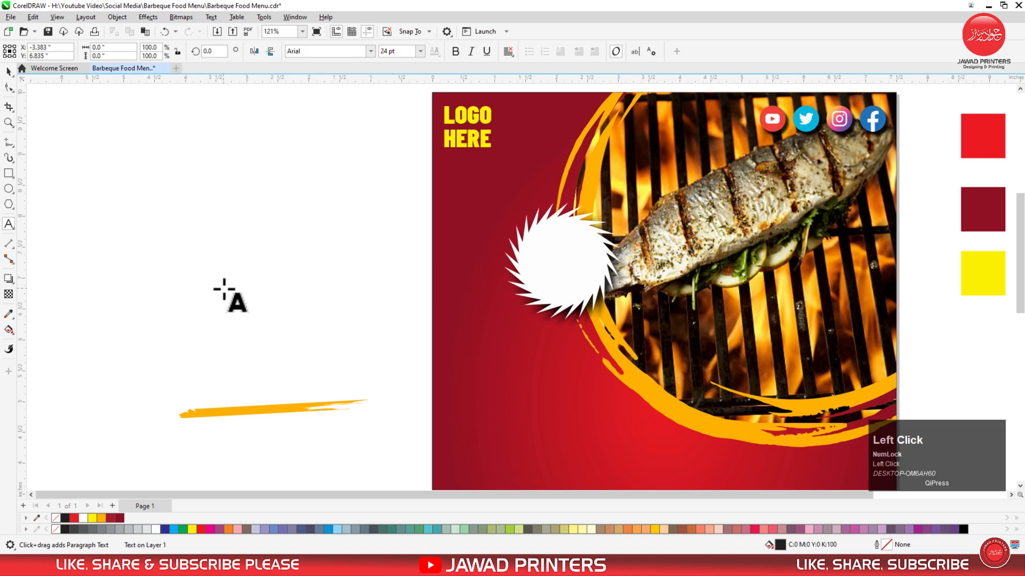
{"action": "type", "text": "50"}
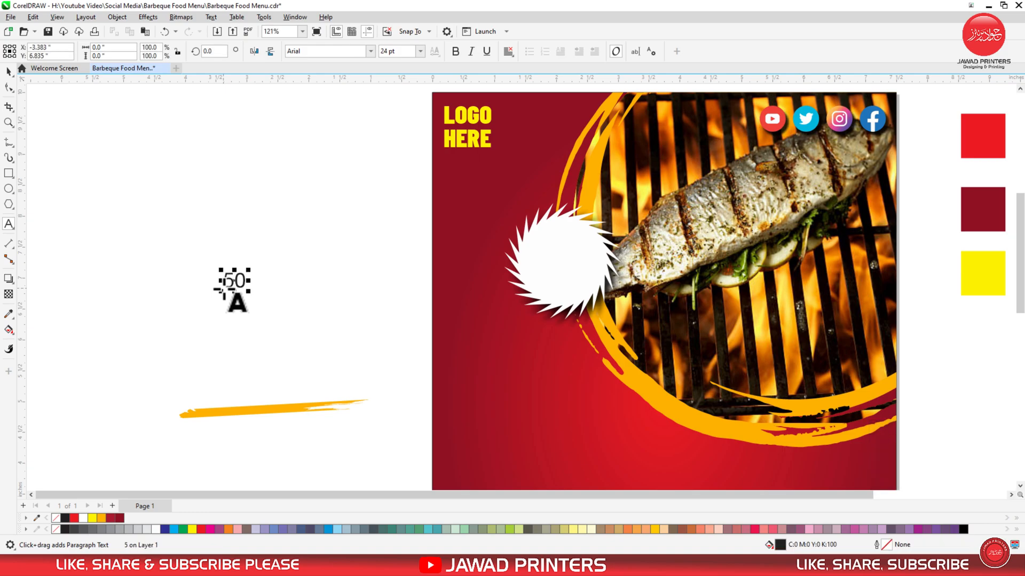
{"action": "type", "text": "%"}
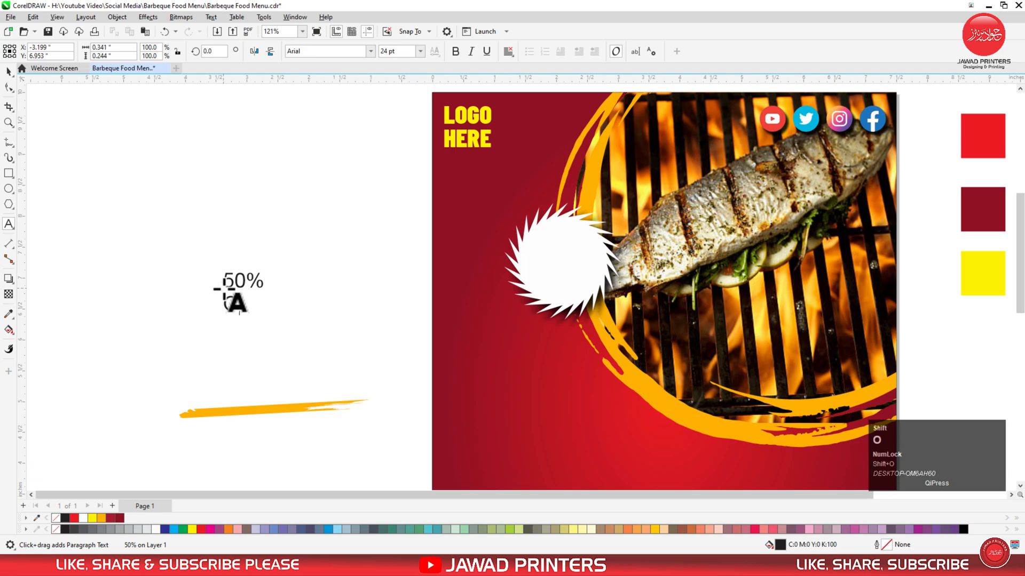
{"action": "key", "text": "ctrl+space"}
{"action": "left_click", "coordinate": [339, 55]}
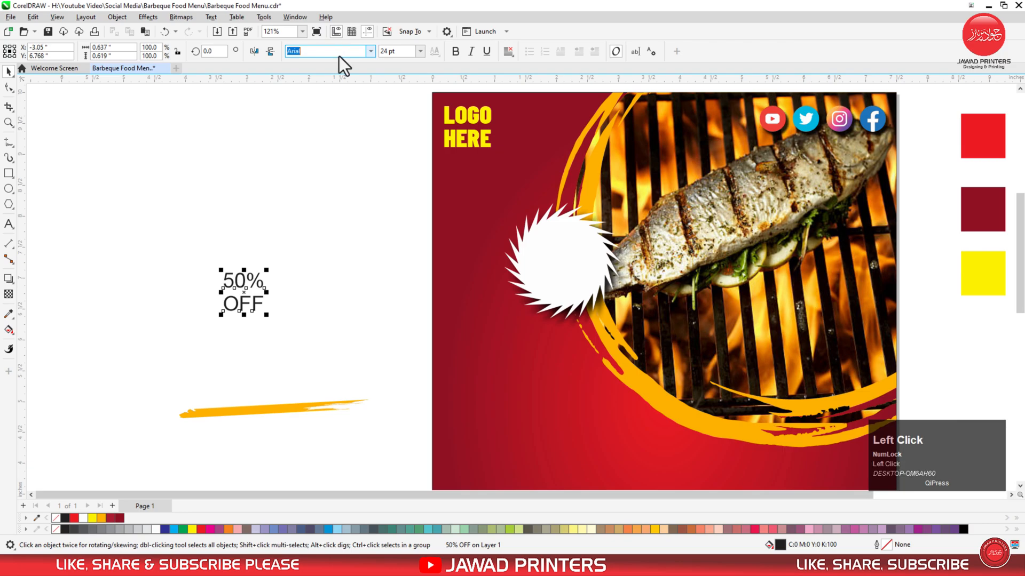
{"action": "left_click", "coordinate": [371, 51]}
{"action": "left_click", "coordinate": [363, 83]}
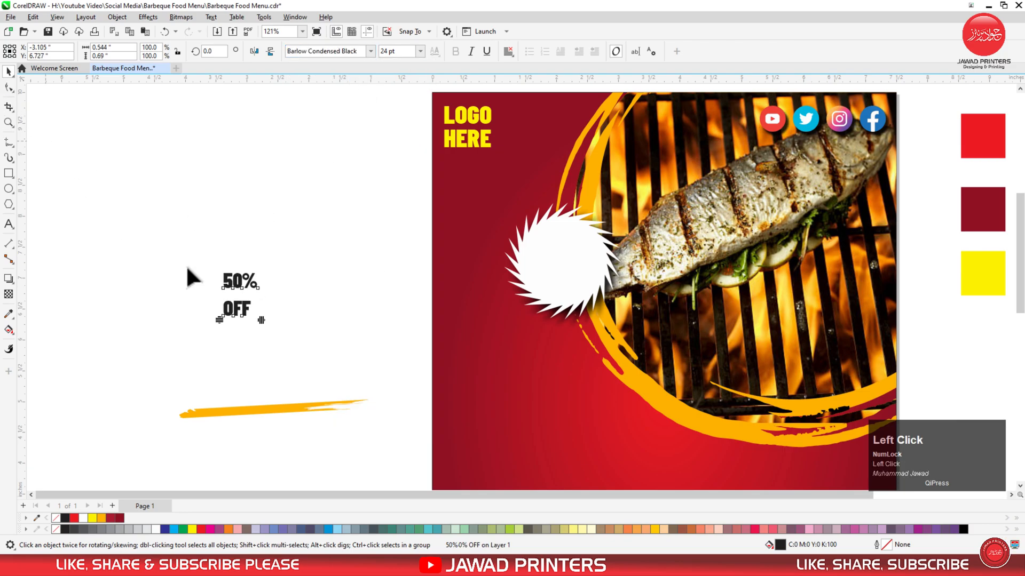
{"action": "key", "text": "F10"}
{"action": "left_click_drag", "start_coordinate": [219, 321], "coordinate": [560, 255]}
{"action": "key", "text": "space"}
Centre 50% OFF on the starburst, enlarge it, and colour it dark red.
{"action": "left_click", "coordinate": [585, 271], "text": "shift"}
{"action": "key", "text": "c"}
{"action": "key", "text": "e"}
{"action": "left_click", "coordinate": [478, 266]}
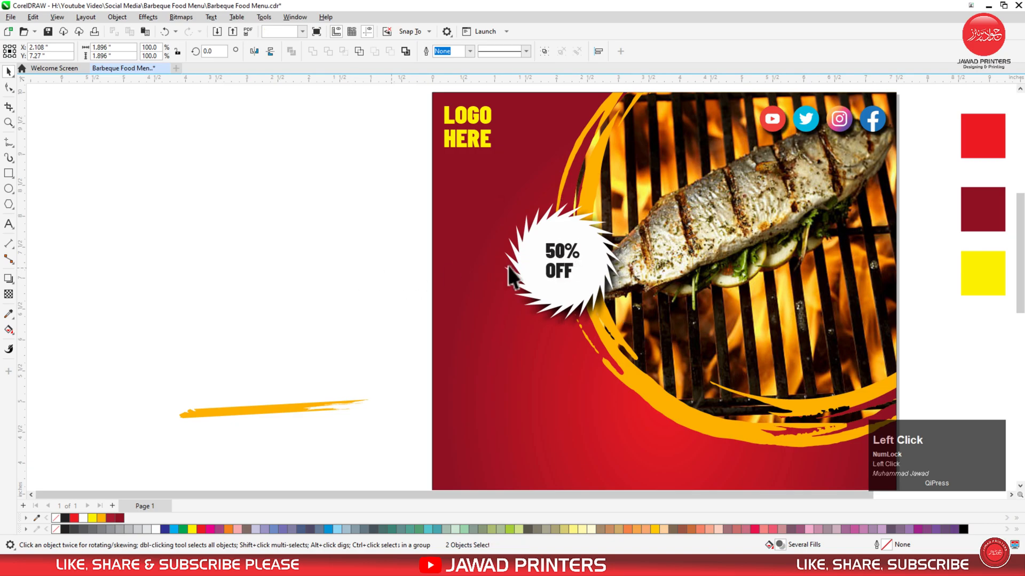
{"action": "left_click", "coordinate": [573, 253]}
{"action": "left_click_drag", "start_coordinate": [584, 239], "coordinate": [593, 228]}
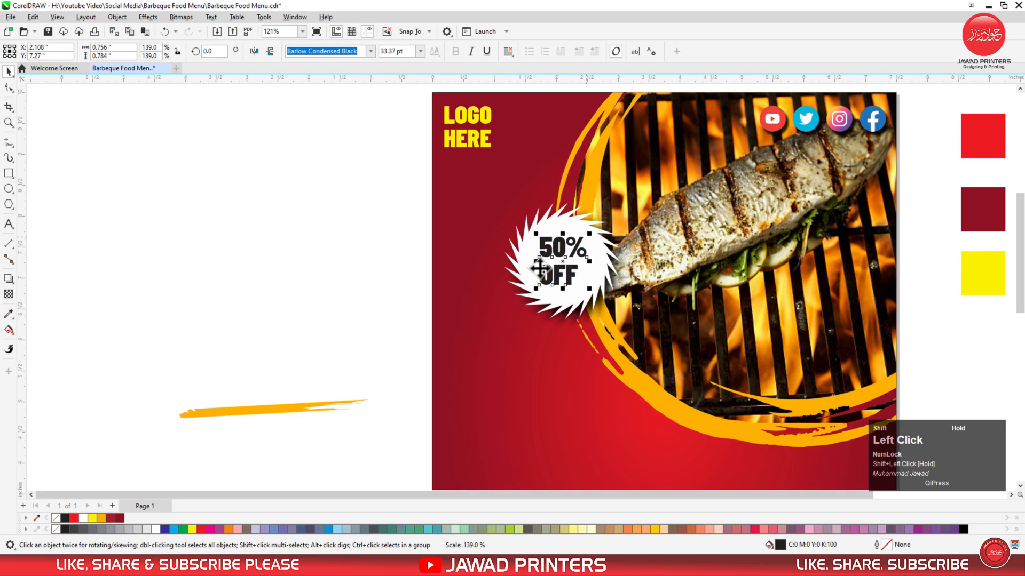
{"action": "left_click", "coordinate": [119, 518]}
{"action": "left_click", "coordinate": [230, 283]}
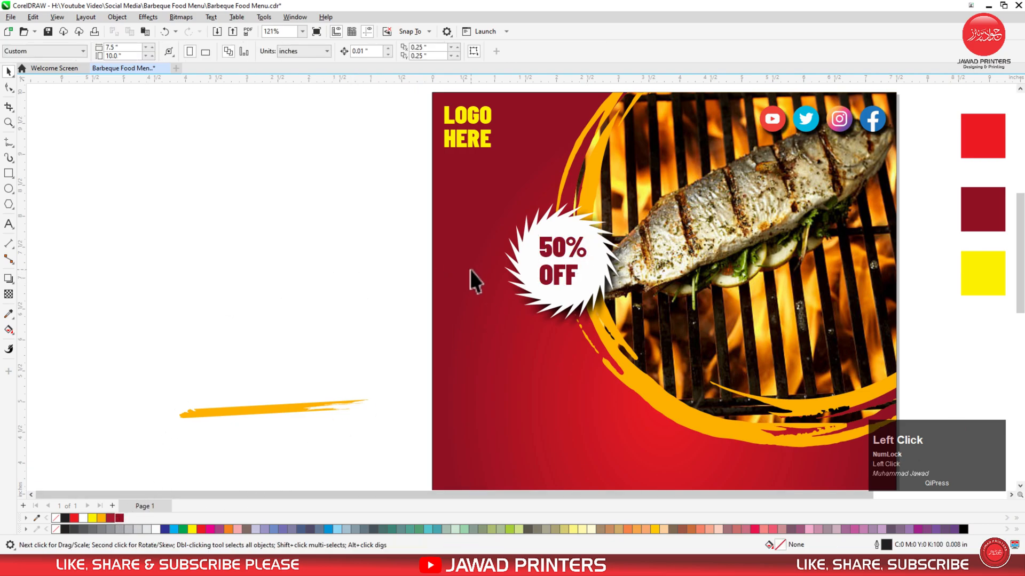
{"action": "key", "text": "F3"}
Nudge the starburst down, centre it with the 50% OFF text, and group them as one badge.
{"action": "left_click_drag", "start_coordinate": [571, 317], "coordinate": [394, 396]}
{"action": "left_click_drag", "start_coordinate": [442, 249], "coordinate": [445, 271]}
{"action": "left_click", "coordinate": [221, 285]}
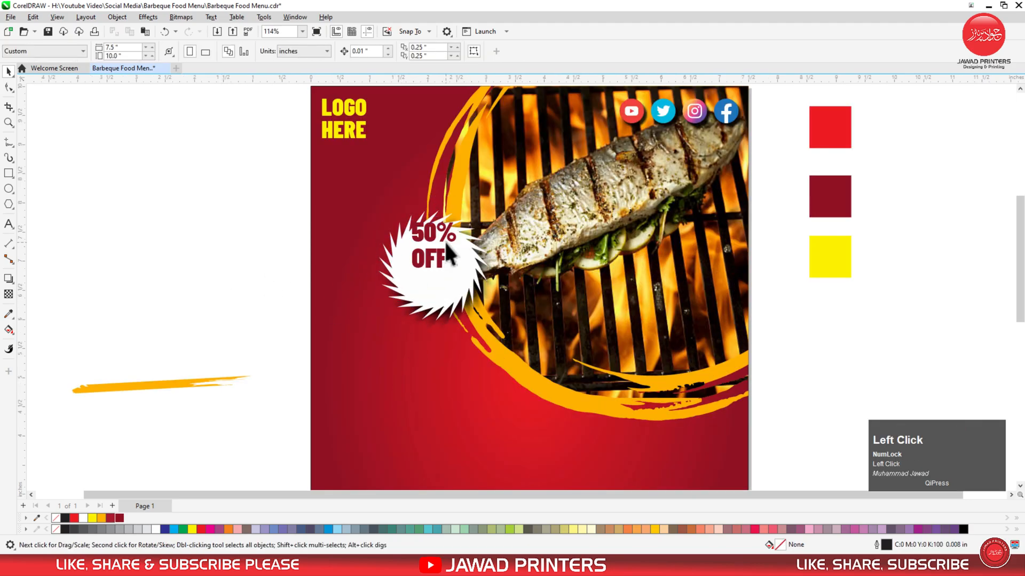
{"action": "left_click", "coordinate": [442, 236]}
{"action": "left_click", "coordinate": [438, 281], "text": "shift"}
{"action": "key", "text": "c"}
{"action": "key", "text": "e"}
{"action": "key", "text": "ctrl+g"}
{"action": "left_click", "coordinate": [274, 270]}
{"action": "key", "text": "F3"}
Copy LOGO HERE to the mid-left, retype it as 'REALLY GOOD', and enlarge it.
{"action": "left_click_drag", "start_coordinate": [649, 233], "coordinate": [285, 423]}
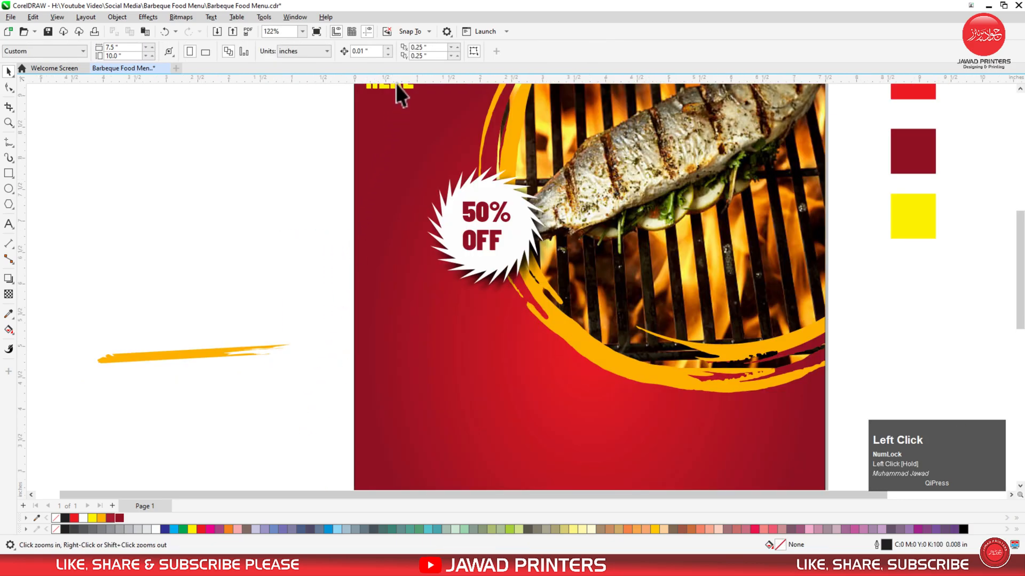
{"action": "left_click_drag", "start_coordinate": [395, 85], "coordinate": [412, 345]}
{"action": "right_click", "coordinate": [412, 344], "text": "ctrl"}
{"action": "double_click", "coordinate": [402, 322]}
{"action": "key", "text": "ctrl+a"}
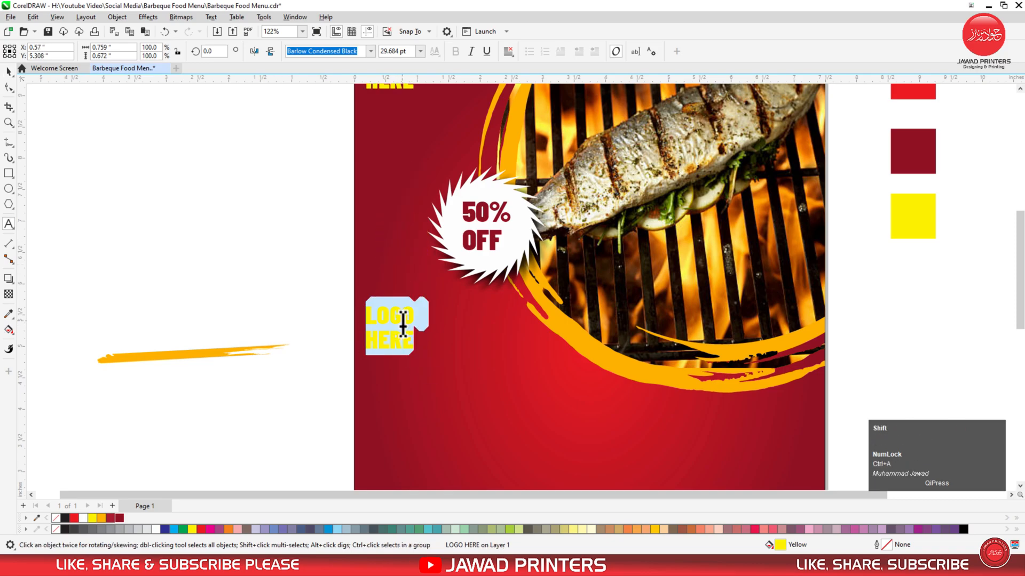
{"action": "type", "text": "REALLY GOOD"}
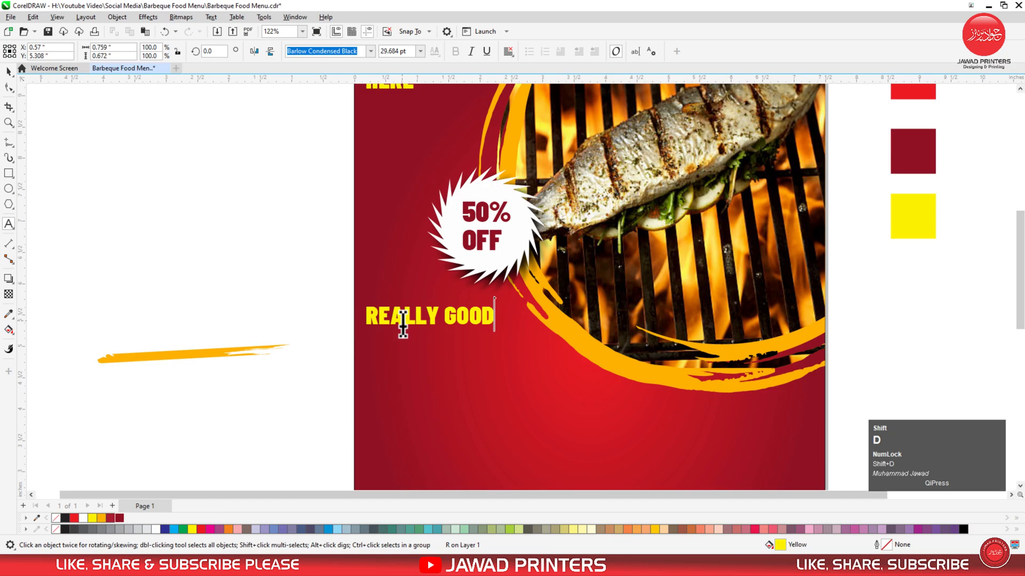
{"action": "key", "text": "ctrl+space"}
{"action": "left_click_drag", "start_coordinate": [497, 302], "coordinate": [529, 355]}
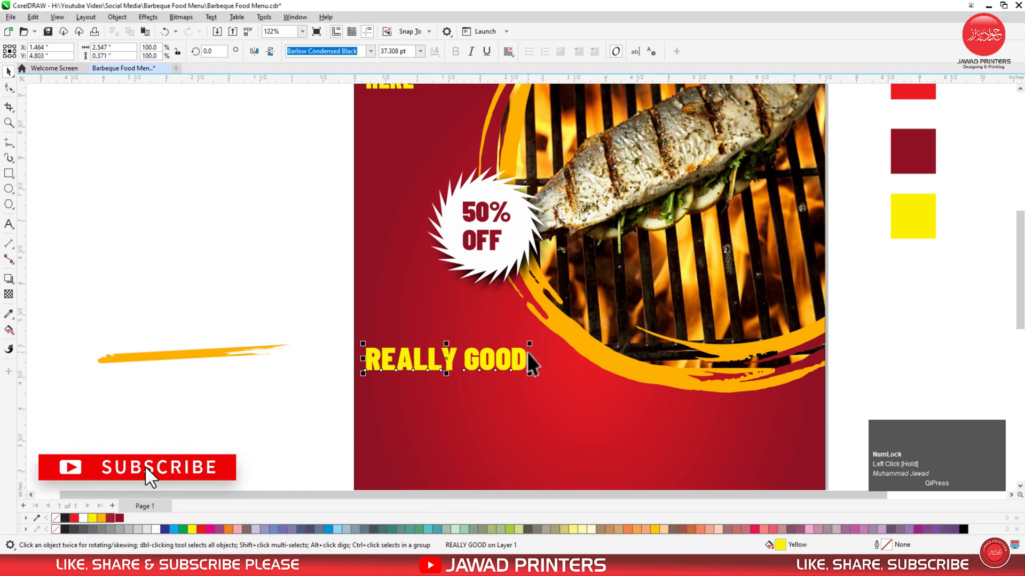
Widen the letter spacing of REALLY GOOD.
{"action": "key", "text": "F3"}
{"action": "key", "text": "F2"}
{"action": "left_click_drag", "start_coordinate": [313, 280], "coordinate": [789, 469]}
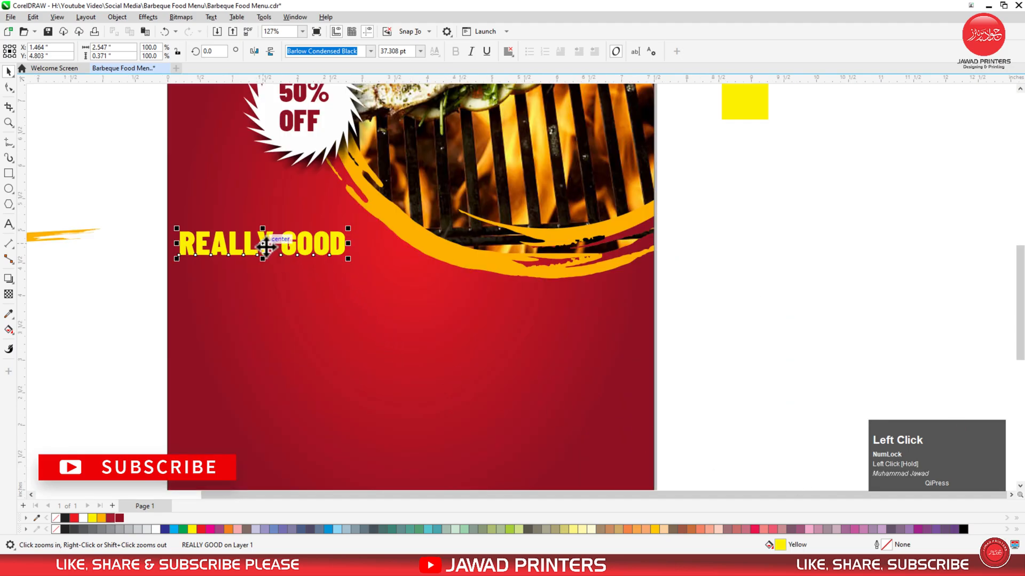
{"action": "left_click", "coordinate": [9, 87]}
{"action": "left_click_drag", "start_coordinate": [353, 260], "coordinate": [406, 263]}
{"action": "key", "text": "space"}
{"action": "left_click", "coordinate": [8, 225]}
{"action": "left_click", "coordinate": [236, 352]}
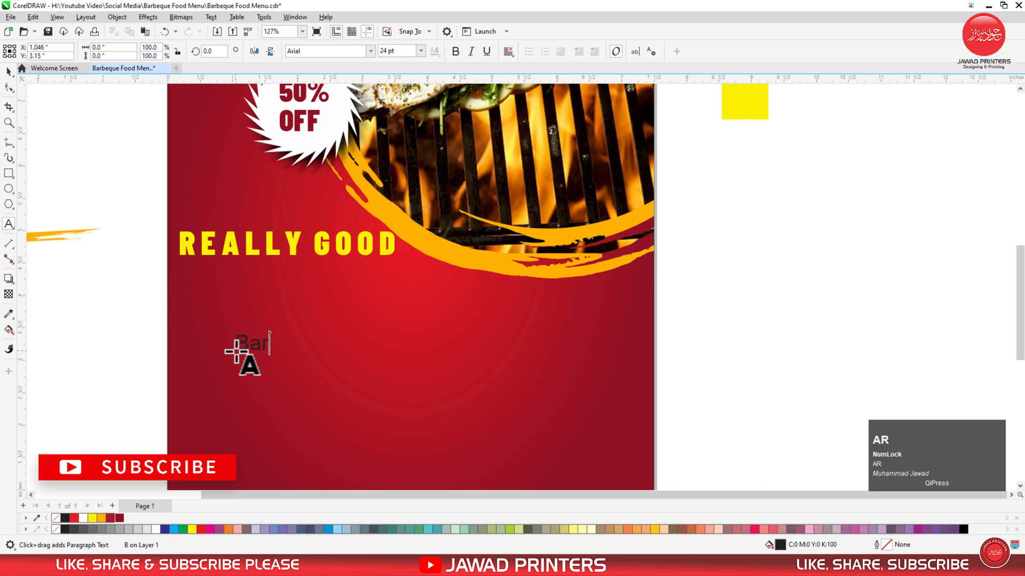
Type 'Barbeque', set it in the Playlist font, and scale it up to about 103 pt.
{"action": "type", "text": "Barbeq"}
{"action": "key", "text": "ctrl+space"}
{"action": "left_click", "coordinate": [370, 51]}
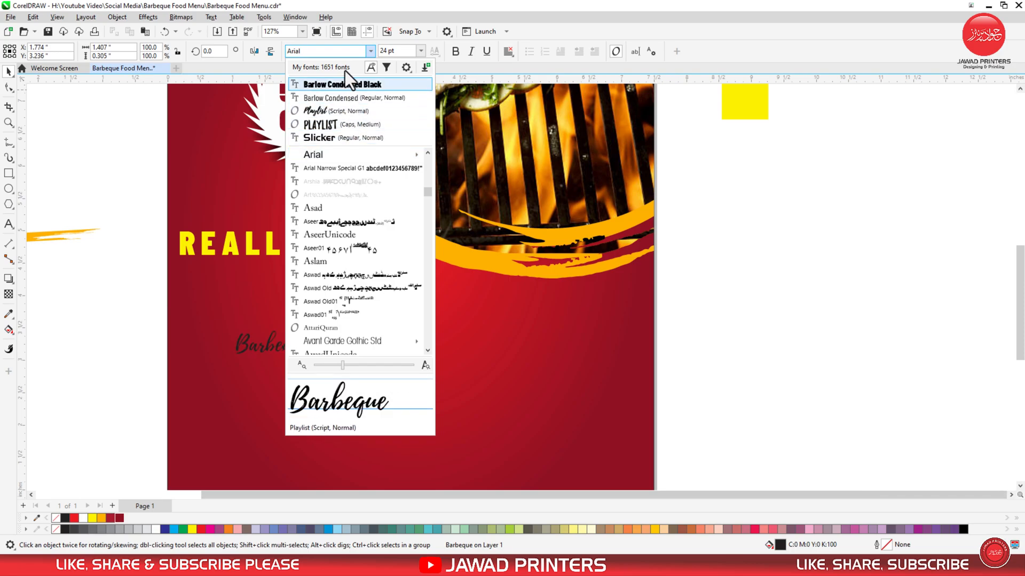
{"action": "left_click", "coordinate": [330, 52]}
{"action": "type", "text": "play"}
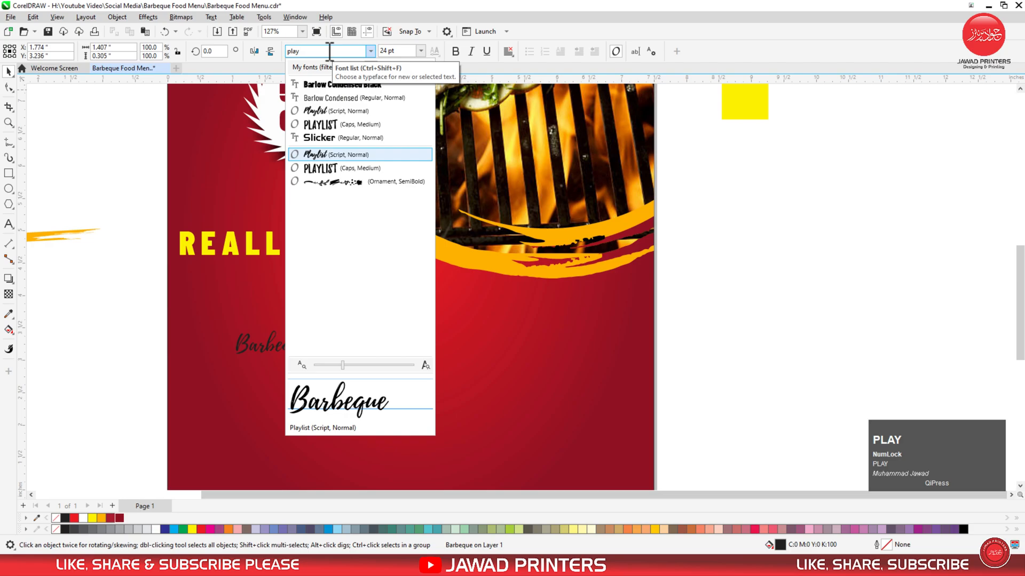
{"action": "key", "text": "Return"}
{"action": "left_click_drag", "start_coordinate": [315, 362], "coordinate": [564, 451]}
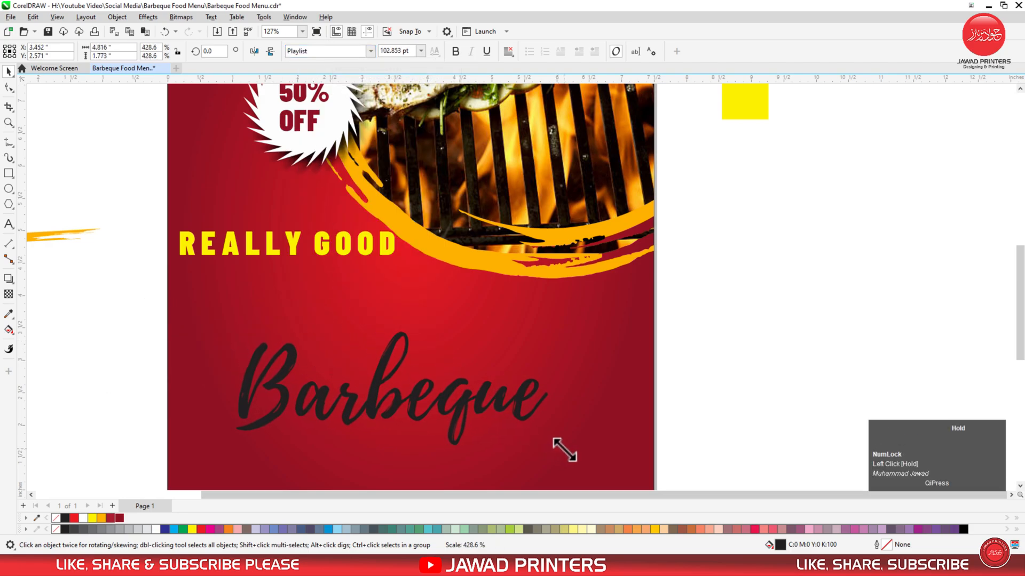
Centre the Barbeque title on the page, move it up near REALLY GOOD, enlarge it and make it white.
{"action": "left_click", "coordinate": [590, 376], "text": "shift"}
{"action": "key", "text": "c"}
{"action": "left_click", "coordinate": [671, 354]}
{"action": "left_click_drag", "start_coordinate": [473, 402], "coordinate": [486, 351]}
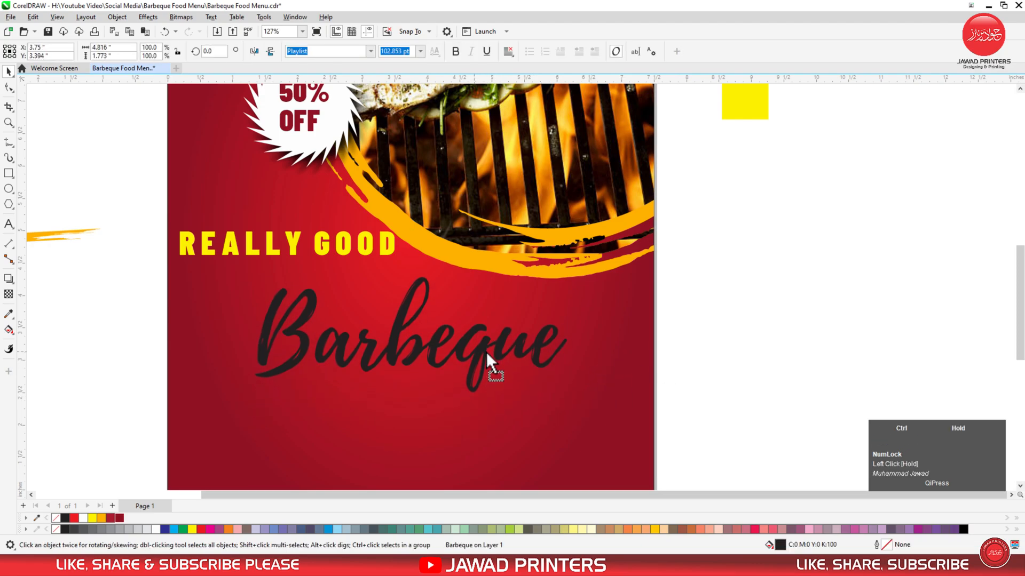
{"action": "left_click_drag", "start_coordinate": [569, 393], "coordinate": [600, 413]}
{"action": "left_click", "coordinate": [155, 530]}
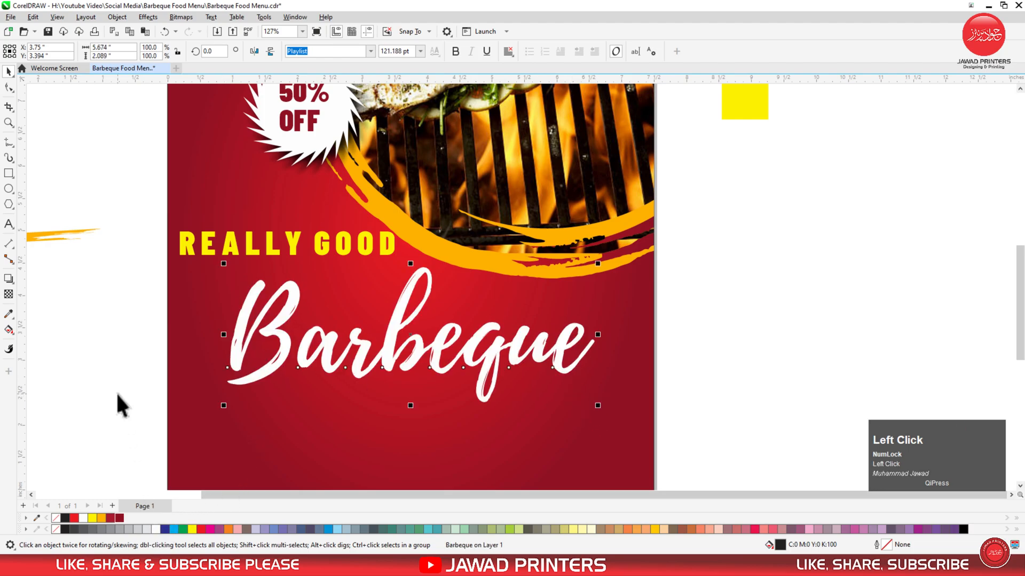
{"action": "left_click", "coordinate": [117, 392]}
Bring the orange brush stroke onto the poster and stretch it flat and wide under Barbeque.
{"action": "double_click", "coordinate": [70, 230]}
{"action": "key", "text": "space"}
{"action": "mouse_move", "coordinate": [44, 236]}
{"action": "left_mouse_down"}
{"action": "mouse_move", "coordinate": [390, 399]}
{"action": "mouse_move", "coordinate": [366, 377]}
{"action": "left_mouse_up"}
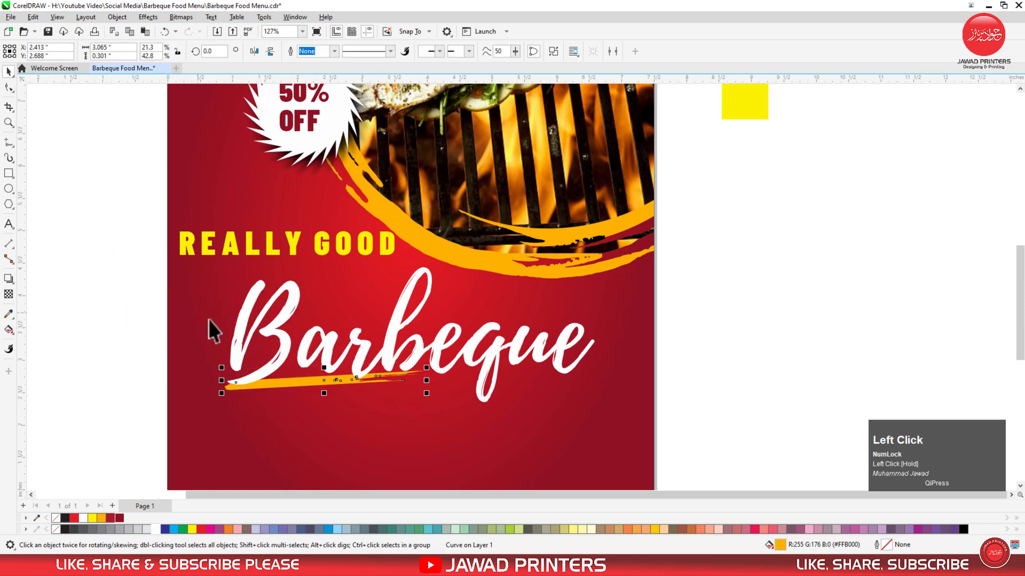
{"action": "left_click", "coordinate": [241, 339], "text": "shift"}
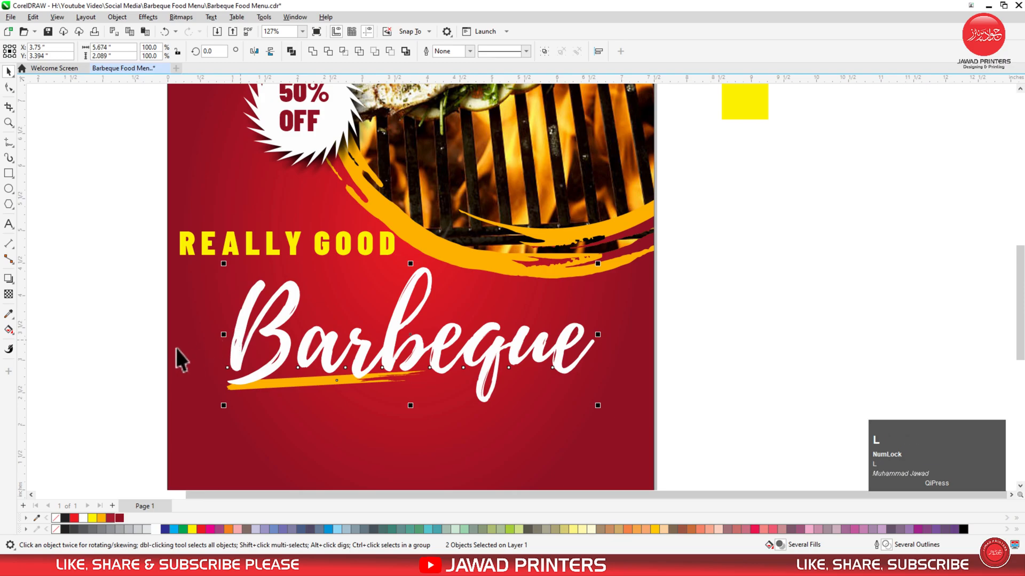
{"action": "left_click", "coordinate": [284, 402]}
{"action": "left_click", "coordinate": [296, 385]}
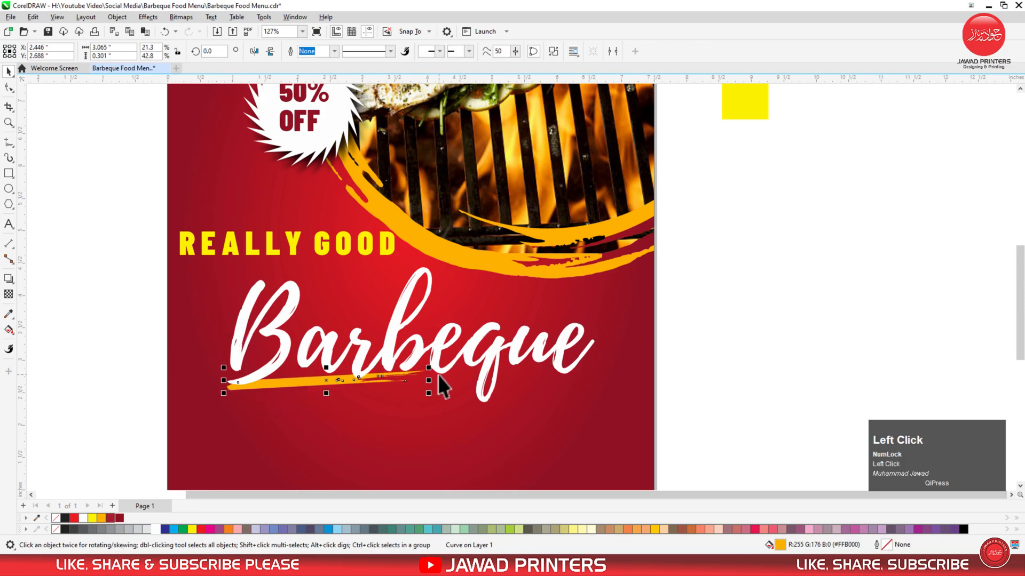
{"action": "left_click_drag", "start_coordinate": [429, 368], "coordinate": [600, 317]}
{"action": "left_click_drag", "start_coordinate": [408, 353], "coordinate": [408, 365]}
{"action": "left_click_drag", "start_coordinate": [593, 380], "coordinate": [554, 361]}
Centre the brush stroke and Barbeque title together on the page background.
{"action": "left_click", "coordinate": [493, 353]}
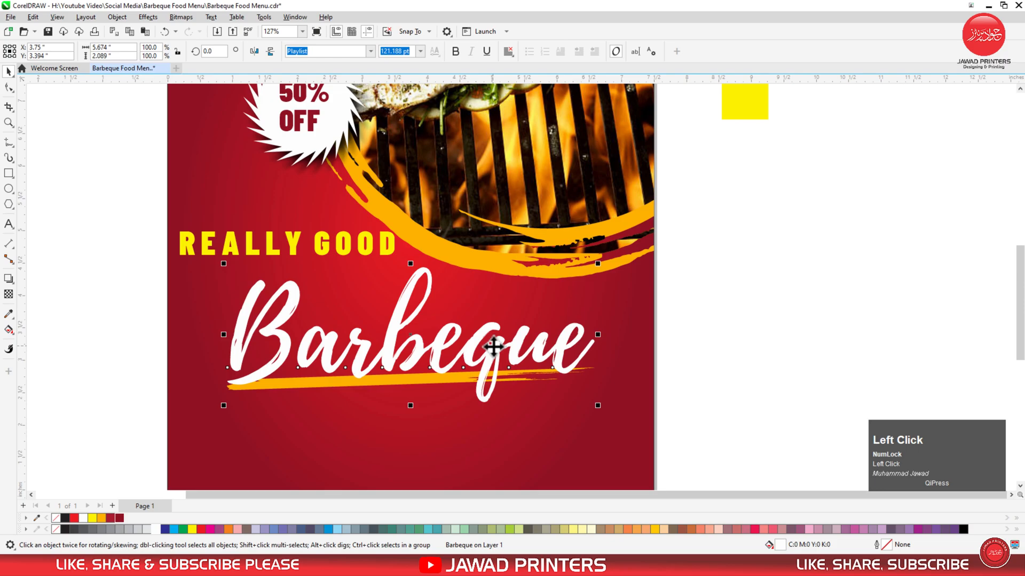
{"action": "left_click", "coordinate": [155, 281]}
{"action": "left_click", "coordinate": [271, 383]}
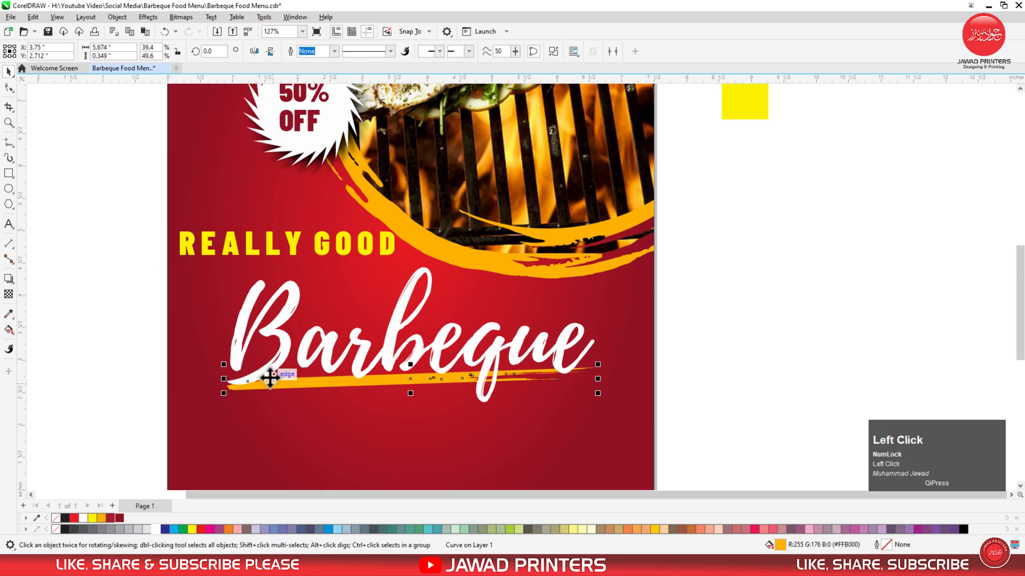
{"action": "left_click", "coordinate": [272, 364], "text": "shift"}
{"action": "left_click", "coordinate": [283, 414], "text": "shift"}
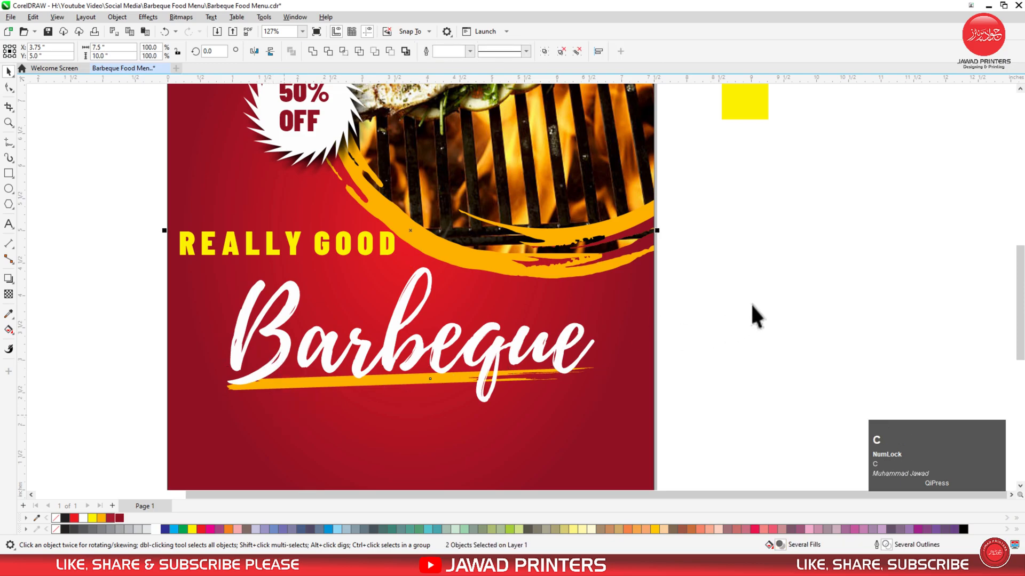
{"action": "key", "text": "F3"}
{"action": "key", "text": "F2"}
{"action": "left_click_drag", "start_coordinate": [762, 246], "coordinate": [406, 447]}
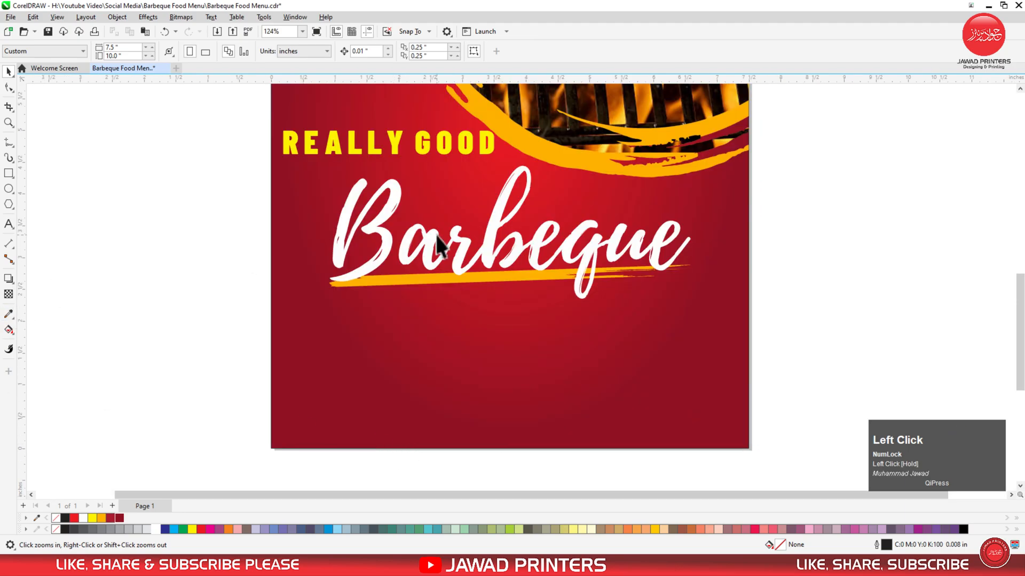
Group the title with its stroke, move the group straight down and enlarge it.
{"action": "key", "text": "space"}
{"action": "left_click_drag", "start_coordinate": [409, 256], "coordinate": [429, 306]}
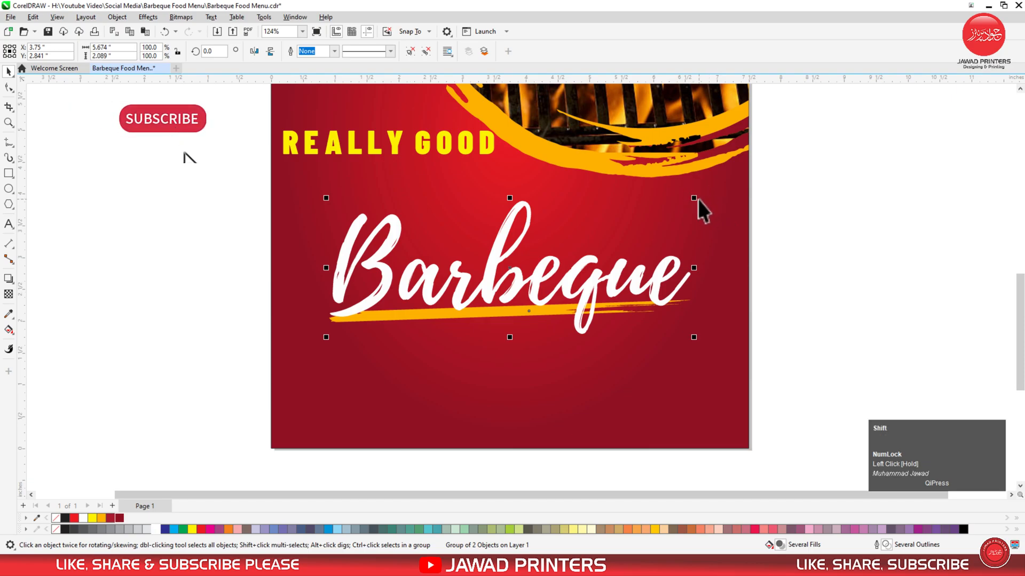
{"action": "left_click_drag", "start_coordinate": [698, 198], "coordinate": [716, 179]}
{"action": "left_click", "coordinate": [190, 417]}
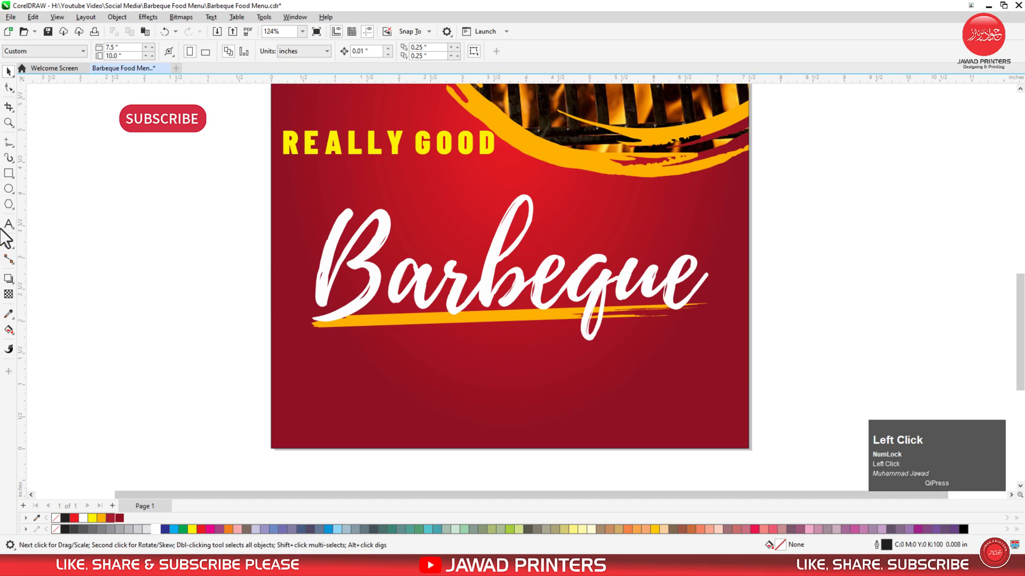
{"action": "left_click", "coordinate": [5, 176]}
Draw a rounded rectangle at bottom-left, left-aligned with the heading, yellow fill, no outline.
{"action": "left_click_drag", "start_coordinate": [295, 396], "coordinate": [413, 431]}
{"action": "key", "text": "space"}
{"action": "left_click", "coordinate": [8, 88]}
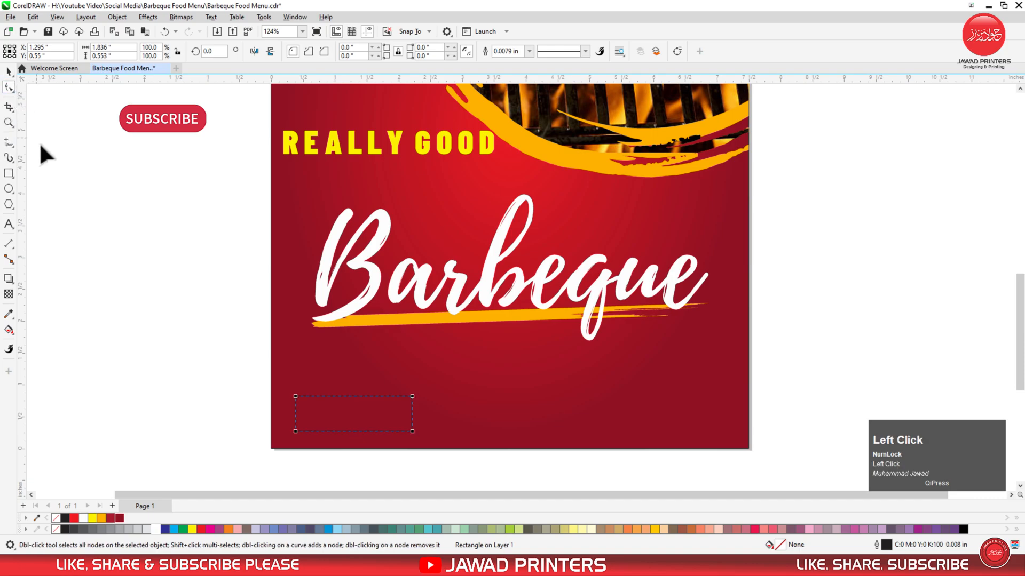
{"action": "left_click_drag", "start_coordinate": [295, 396], "coordinate": [350, 416]}
{"action": "key", "text": "space"}
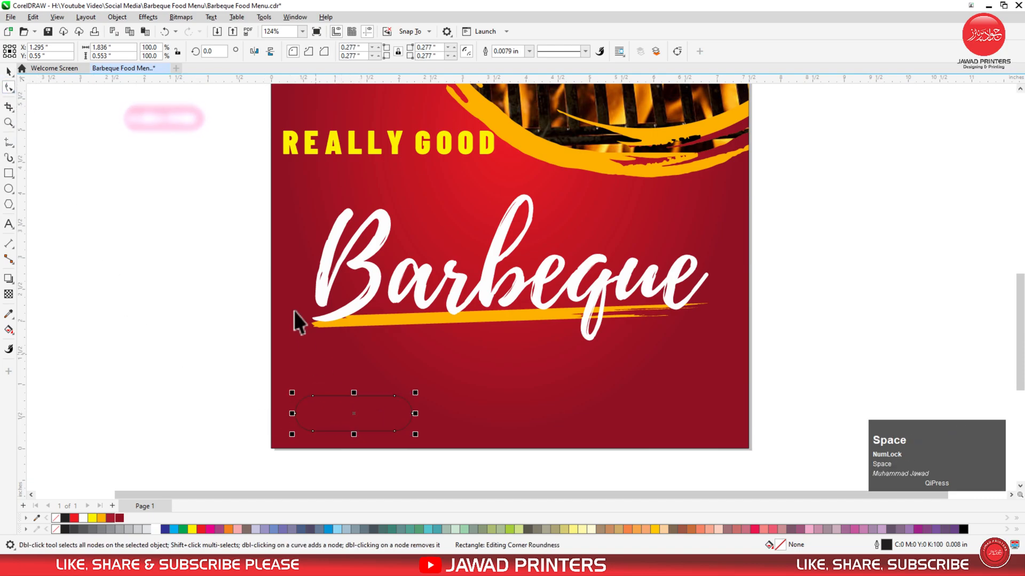
{"action": "left_click", "coordinate": [310, 151], "text": "shift"}
{"action": "key", "text": "l"}
{"action": "left_click", "coordinate": [178, 350]}
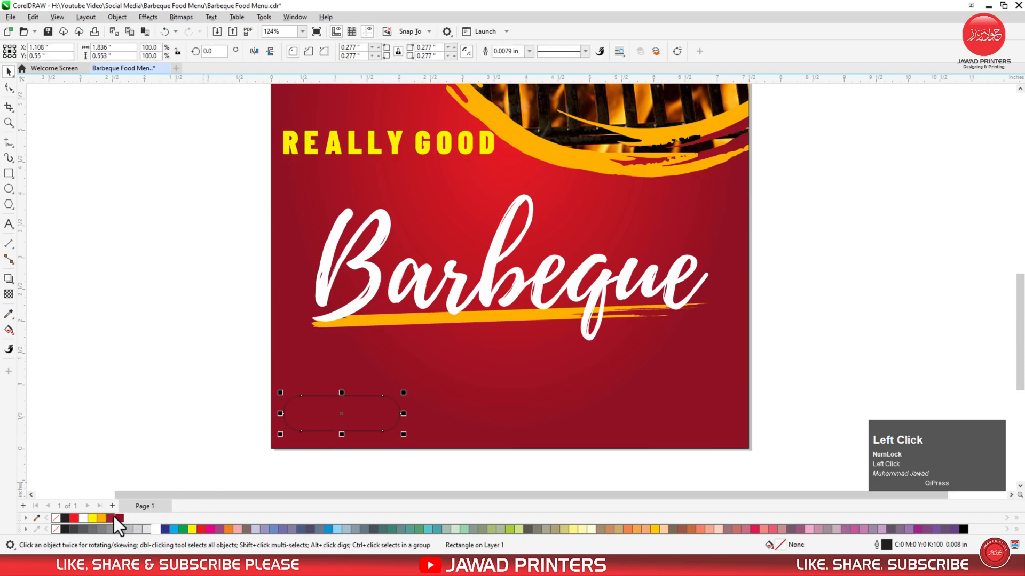
{"action": "left_click", "coordinate": [93, 519]}
{"action": "right_click", "coordinate": [56, 518]}
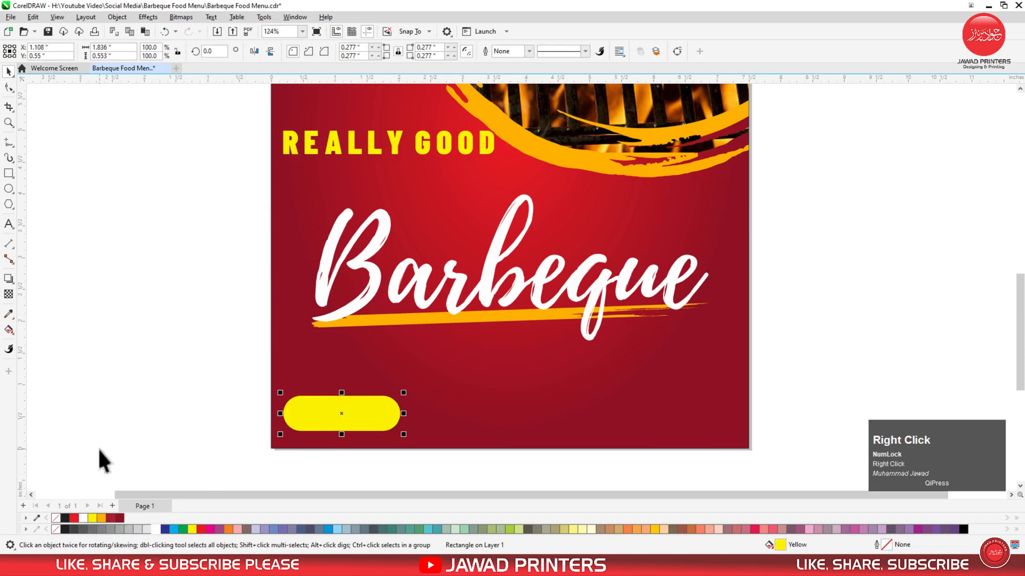
Add ORDER NOW text in Barlow Condensed Black, centred on the yellow button.
{"action": "left_click", "coordinate": [9, 224]}
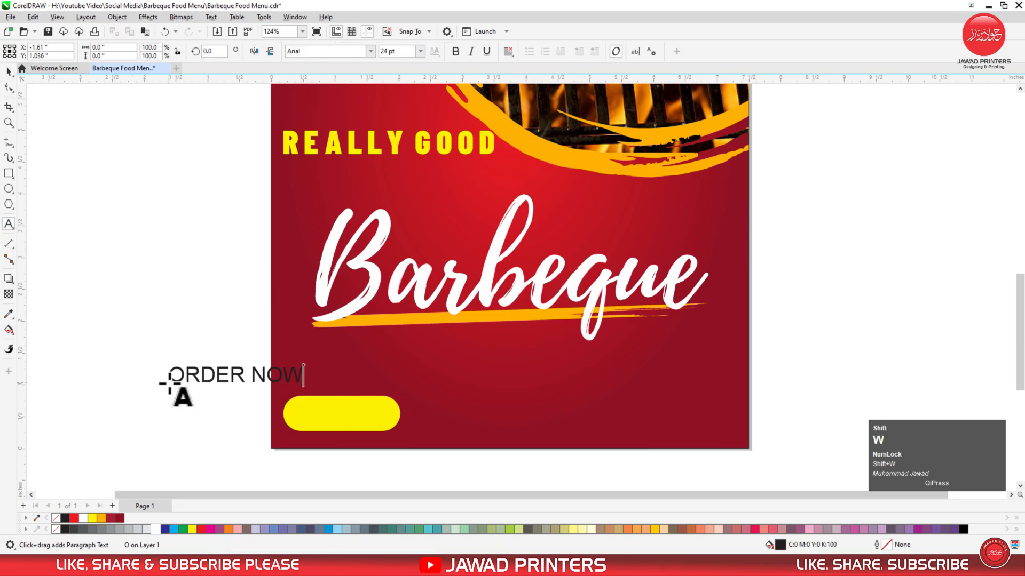
{"action": "key", "text": "ctrl+space"}
{"action": "left_click", "coordinate": [369, 51]}
{"action": "left_click", "coordinate": [364, 84]}
{"action": "left_click", "coordinate": [320, 414], "text": "shift"}
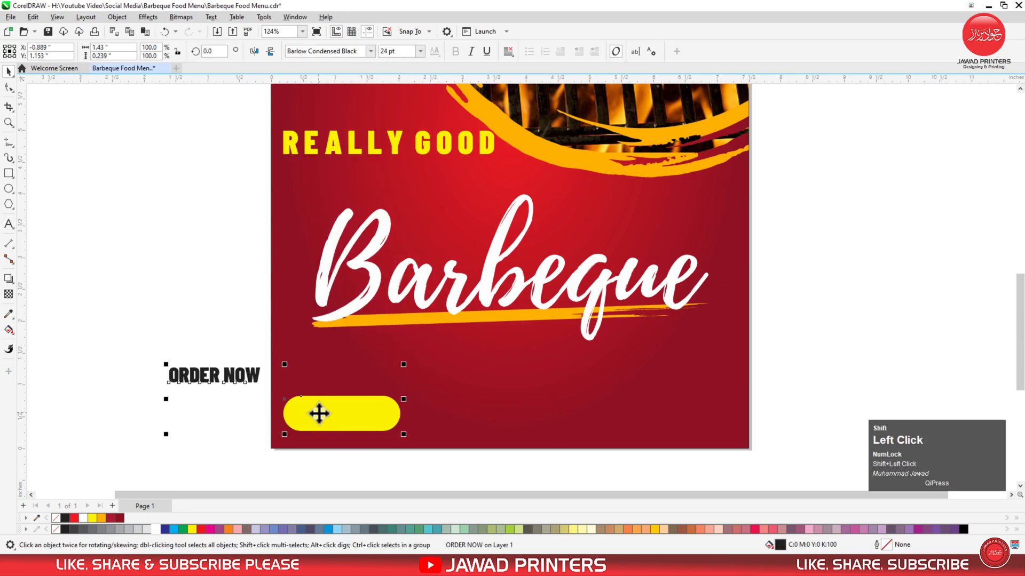
{"action": "key", "text": "c"}
{"action": "key", "text": "e"}
{"action": "left_click", "coordinate": [243, 405]}
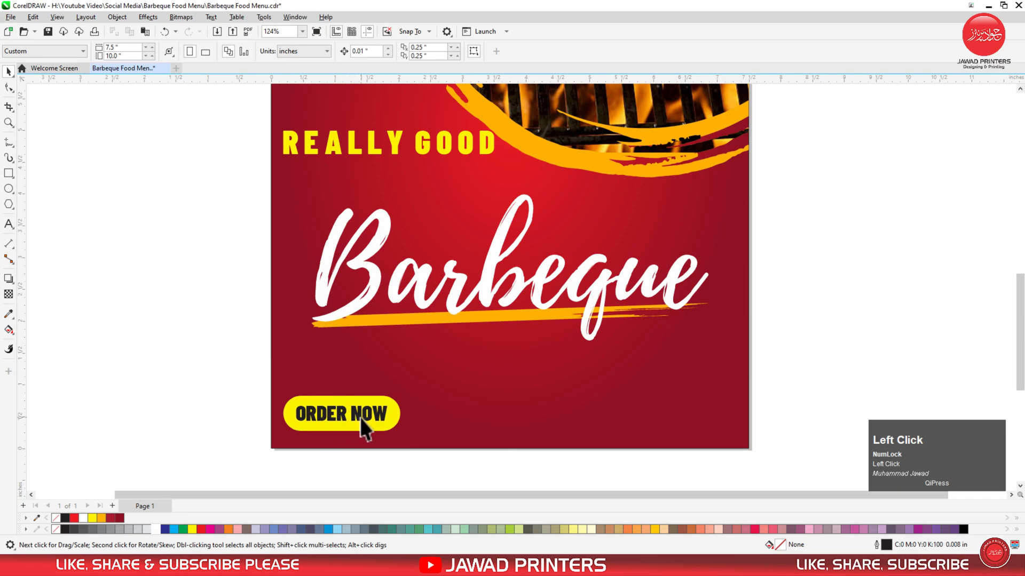
Widen ORDER NOW's letter spacing and re-centre it on the button.
{"action": "left_click", "coordinate": [365, 415]}
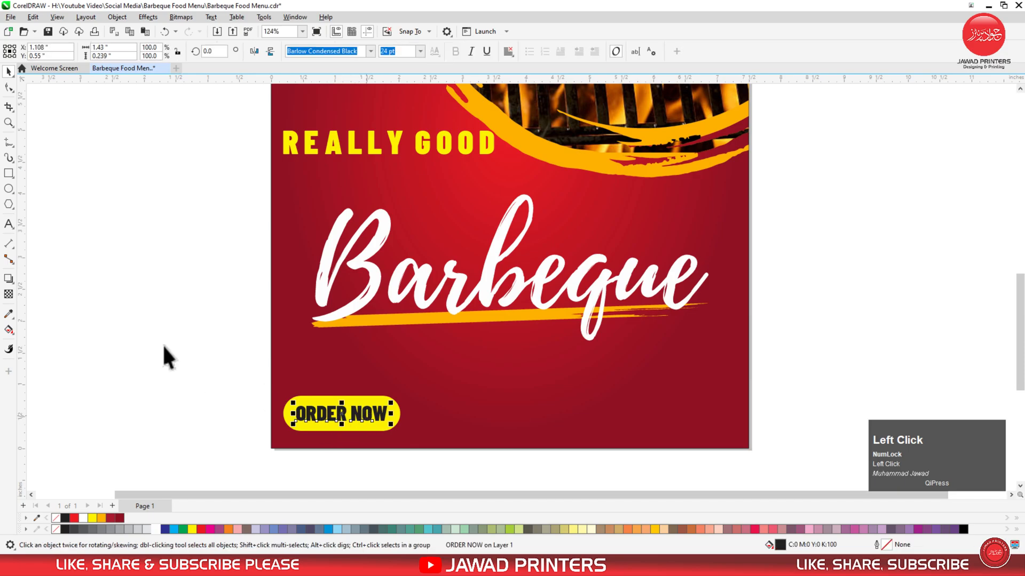
{"action": "left_click_drag", "start_coordinate": [392, 426], "coordinate": [407, 425]}
{"action": "key", "text": "space"}
{"action": "left_click", "coordinate": [378, 431], "text": "shift"}
{"action": "key", "text": "c"}
{"action": "key", "text": "e"}
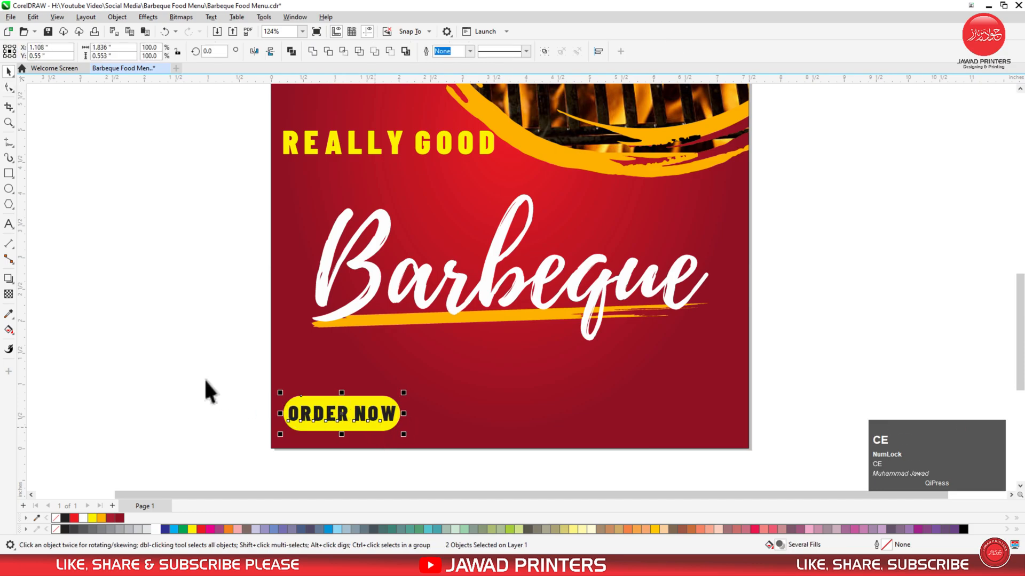
{"action": "left_click", "coordinate": [206, 380]}
{"action": "key", "text": "F3"}
{"action": "key", "text": "F2"}
{"action": "left_click_drag", "start_coordinate": [290, 383], "coordinate": [615, 444]}
{"action": "left_click_drag", "start_coordinate": [203, 297], "coordinate": [425, 298]}
{"action": "right_click", "coordinate": [426, 299]}
{"action": "double_click", "coordinate": [426, 298]}
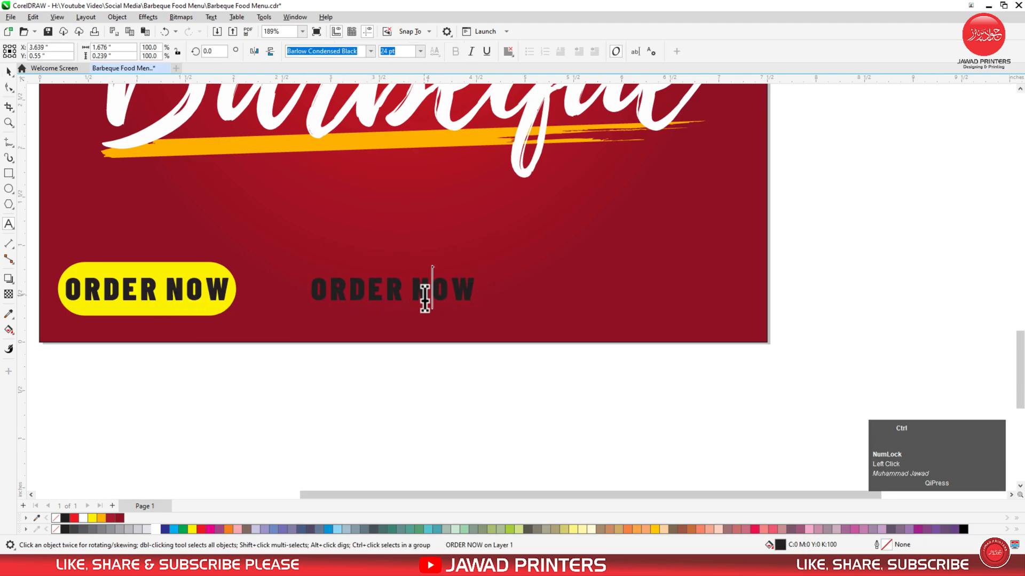
{"action": "key", "text": "ctrl+a"}
{"action": "type", "text": "www.yourwe"}
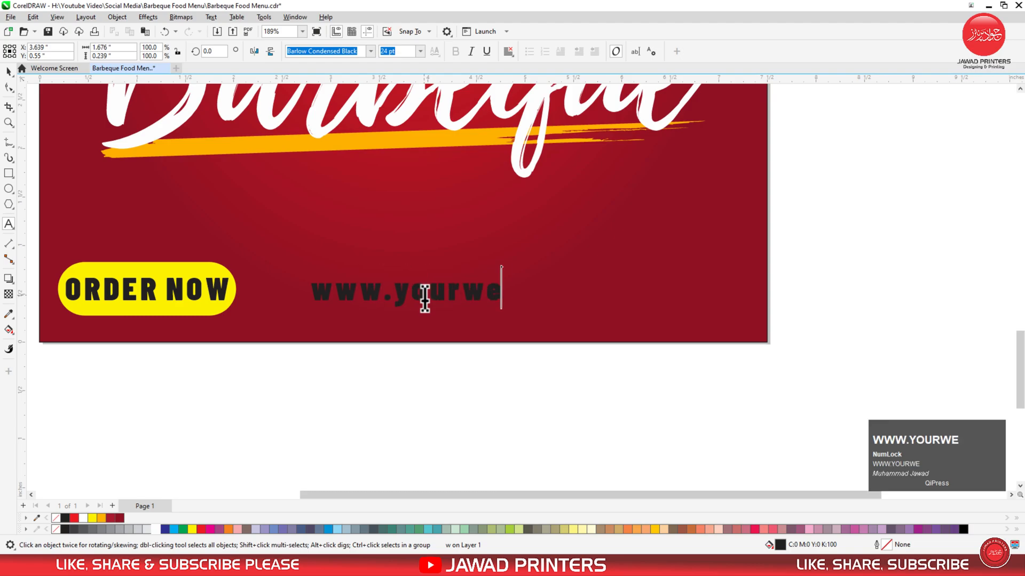
{"action": "type", "text": "bsite.com"}
{"action": "key", "text": "ctrl+space"}
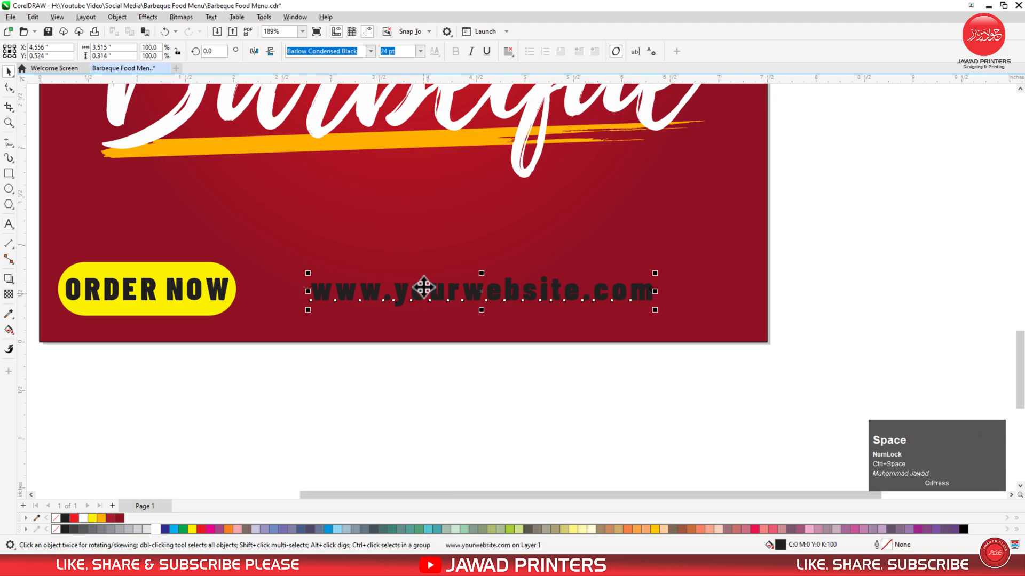
{"action": "left_click", "coordinate": [9, 87]}
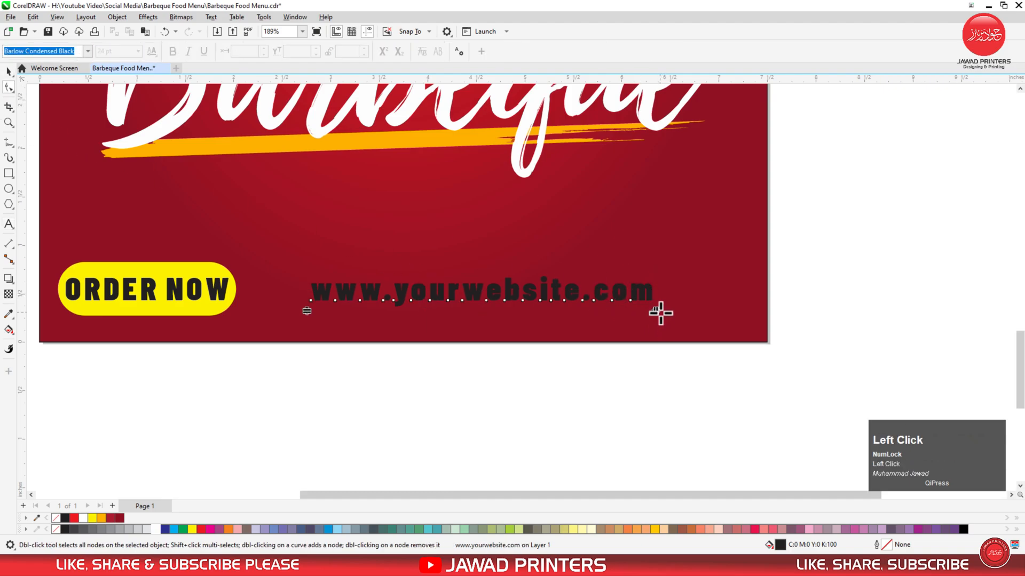
{"action": "left_click_drag", "start_coordinate": [652, 315], "coordinate": [617, 322]}
{"action": "key", "text": "space"}
{"action": "left_click_drag", "start_coordinate": [619, 273], "coordinate": [602, 277]}
Bottom-align the website text with the button, make it white, and move it right.
{"action": "left_click", "coordinate": [599, 310], "text": "shift"}
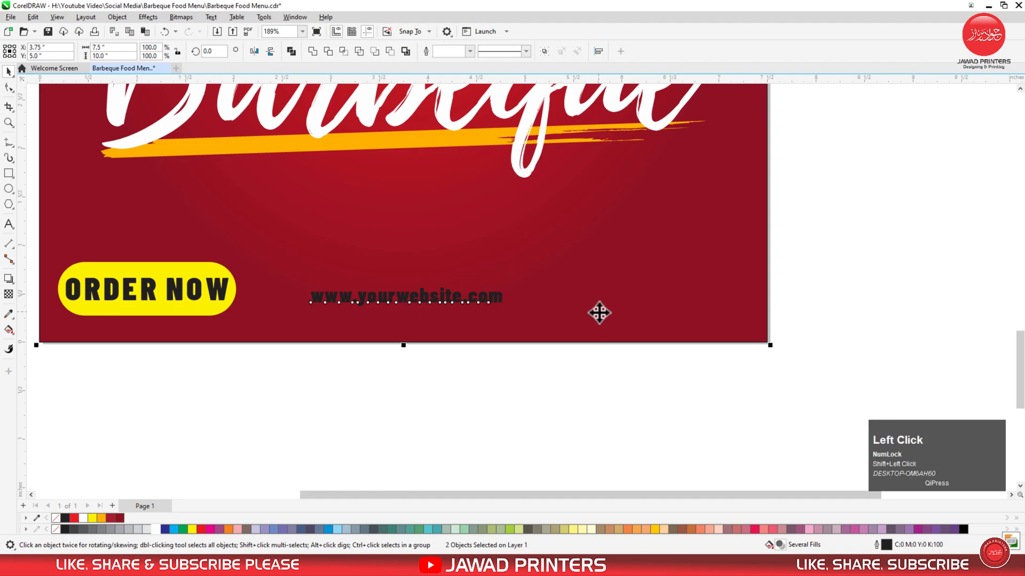
{"action": "left_click", "coordinate": [560, 382]}
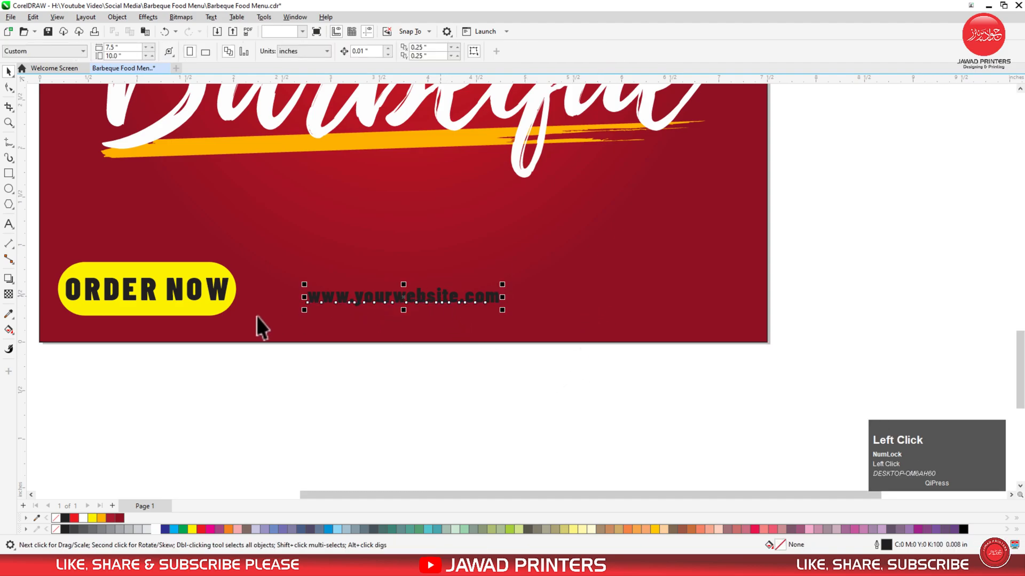
{"action": "left_click", "coordinate": [211, 307], "text": "shift"}
{"action": "key", "text": "b"}
{"action": "left_click", "coordinate": [335, 362]}
{"action": "left_click", "coordinate": [359, 308]}
{"action": "left_click", "coordinate": [155, 530]}
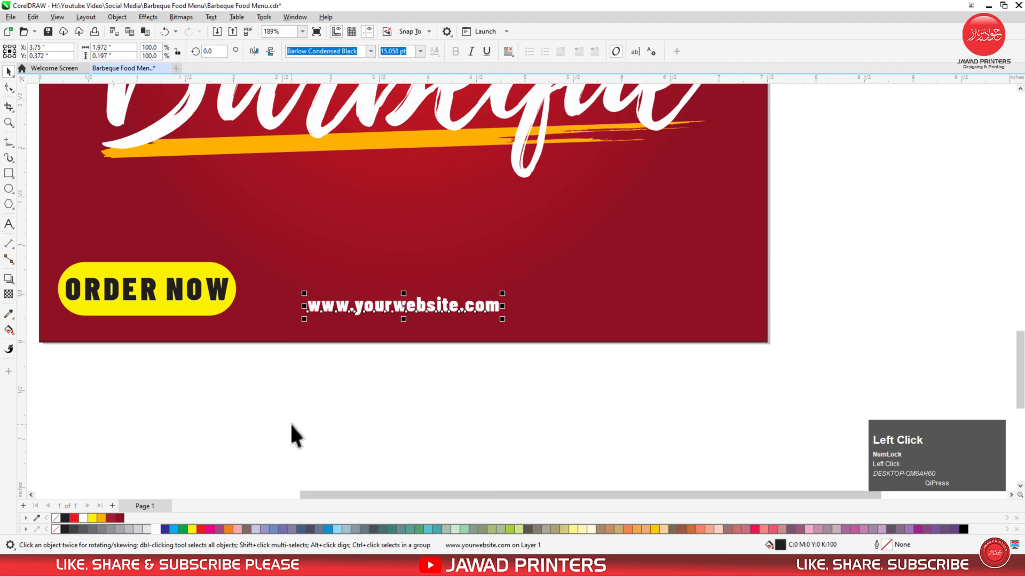
{"action": "key", "text": "Escape"}
{"action": "left_click_drag", "start_coordinate": [392, 305], "coordinate": [648, 286]}
Duplicate the website text, retype it as CONTACT US plus a phone number, and right-align it.
{"action": "right_click", "coordinate": [649, 286]}
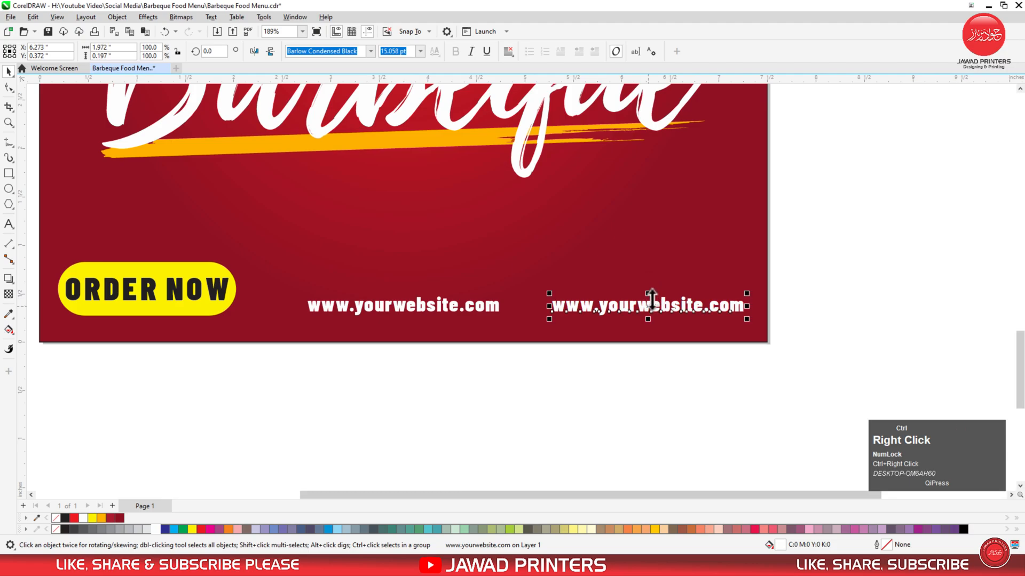
{"action": "double_click", "coordinate": [650, 306]}
{"action": "key", "text": "ctrl+a"}
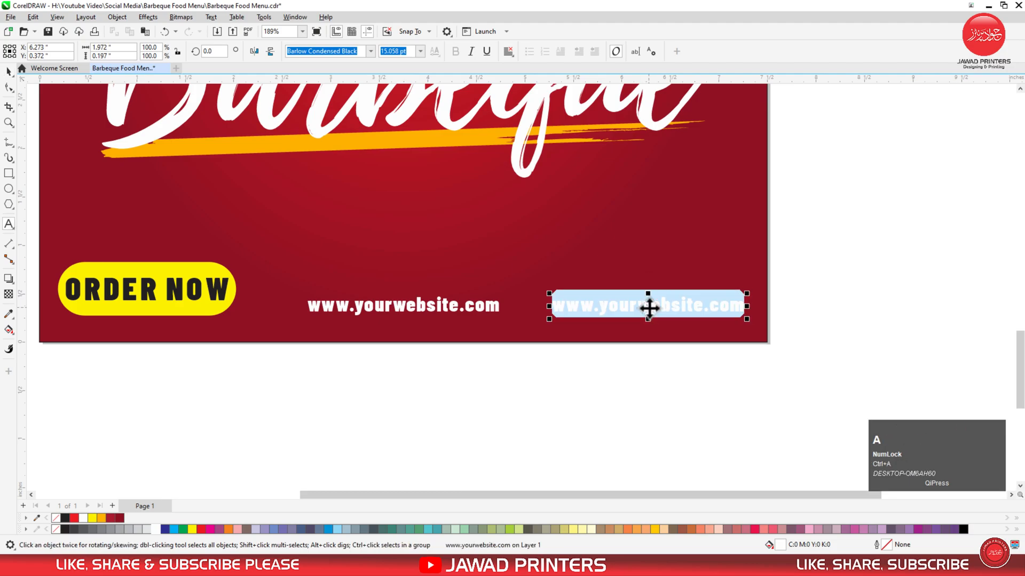
{"action": "type", "text": "CONTA"}
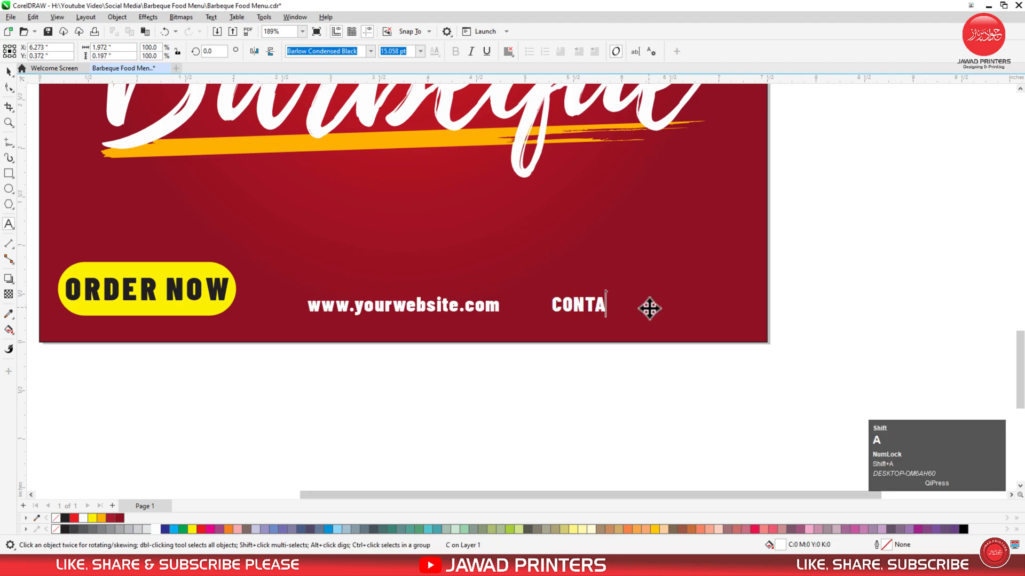
{"action": "type", "text": "CT US "}
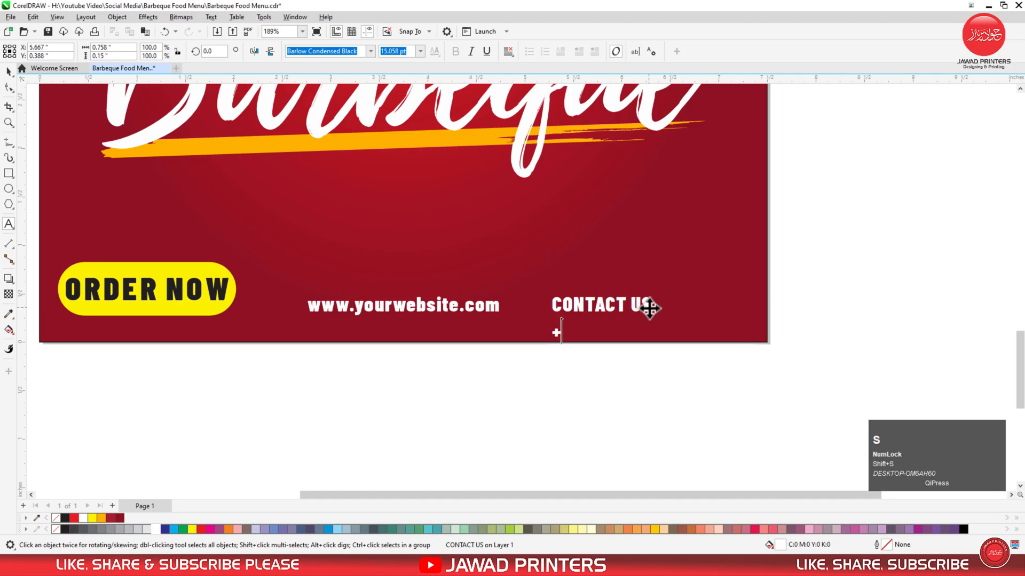
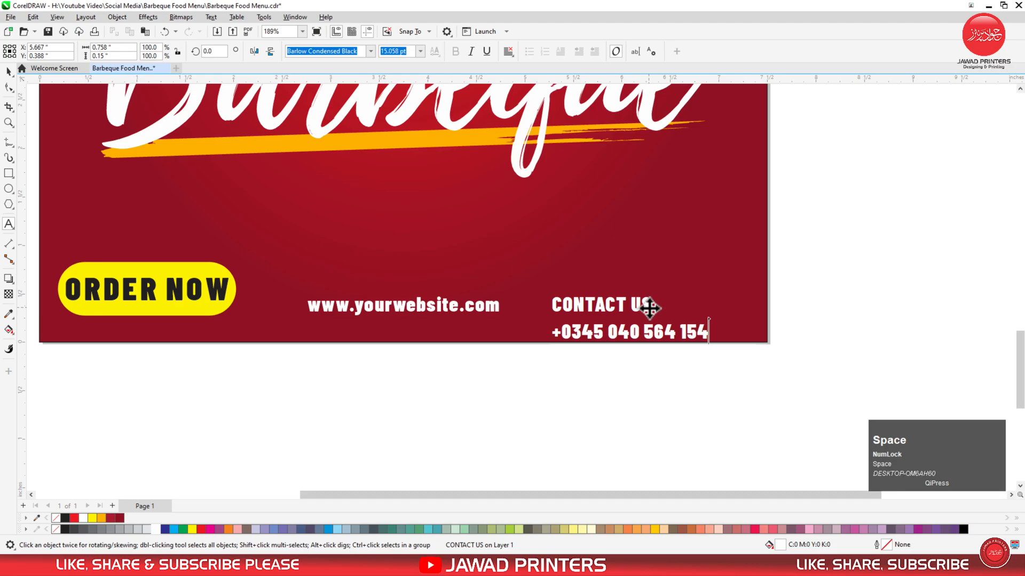
{"action": "key", "text": "ctrl+space"}
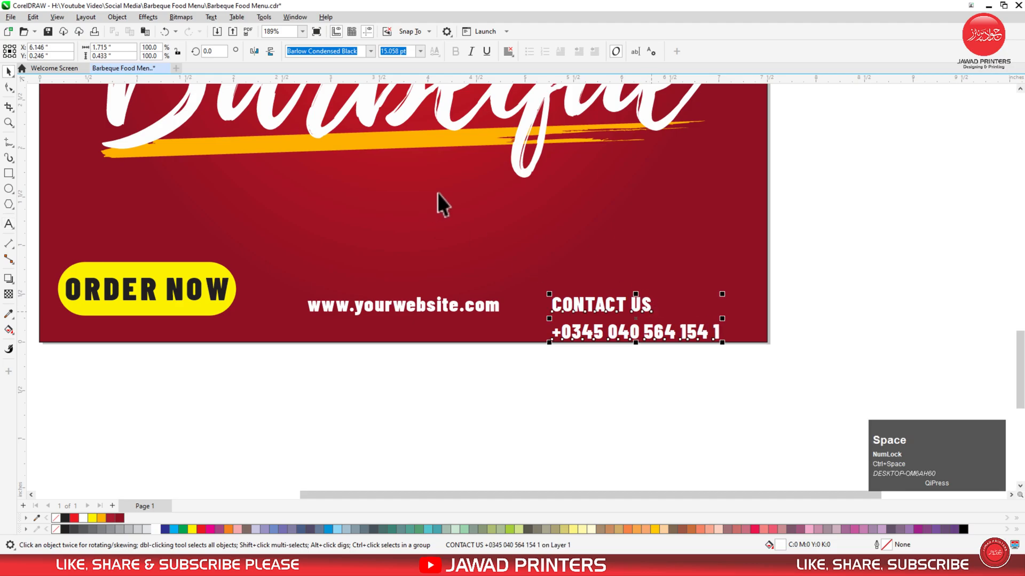
{"action": "left_click", "coordinate": [507, 52]}
{"action": "left_click", "coordinate": [530, 99]}
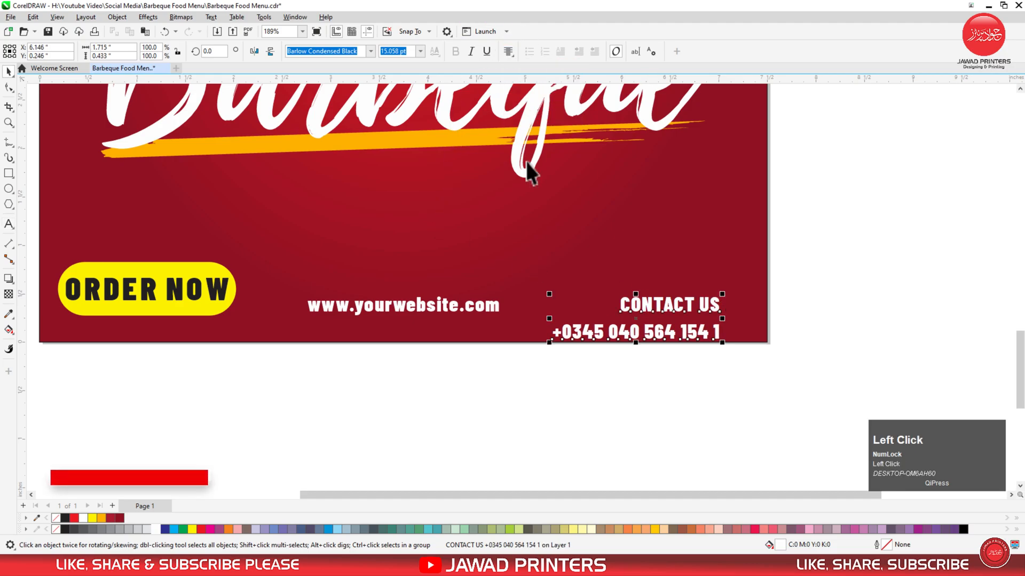
Tighten the contact block's line spacing and bottom-align it with the website text.
{"action": "left_click", "coordinate": [9, 87]}
{"action": "left_click_drag", "start_coordinate": [548, 344], "coordinate": [550, 327]}
{"action": "key", "text": "space"}
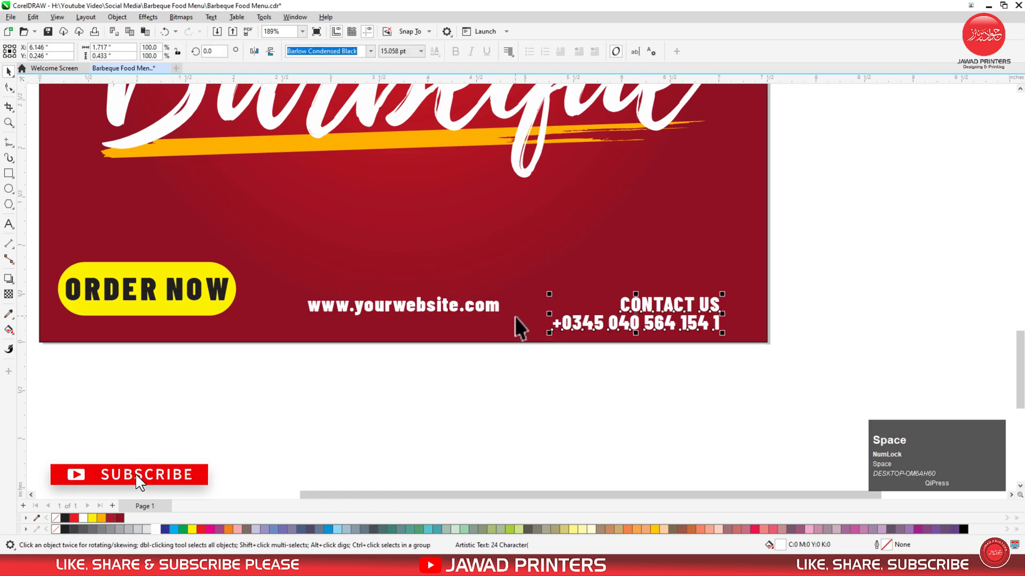
{"action": "left_click", "coordinate": [359, 305], "text": "shift"}
{"action": "key", "text": "b"}
{"action": "key", "text": "F3"}
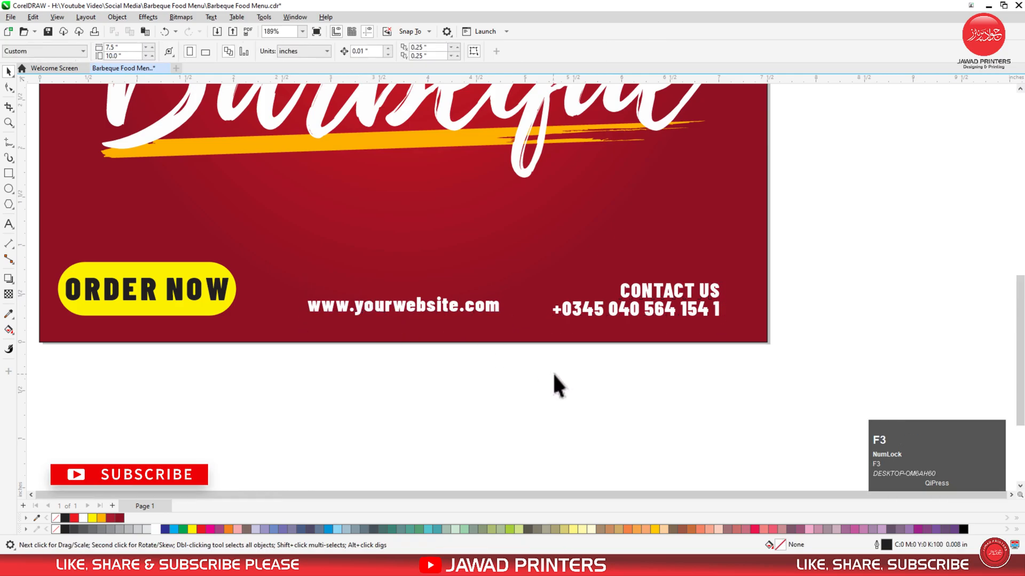
{"action": "left_click_drag", "start_coordinate": [394, 364], "coordinate": [692, 123]}
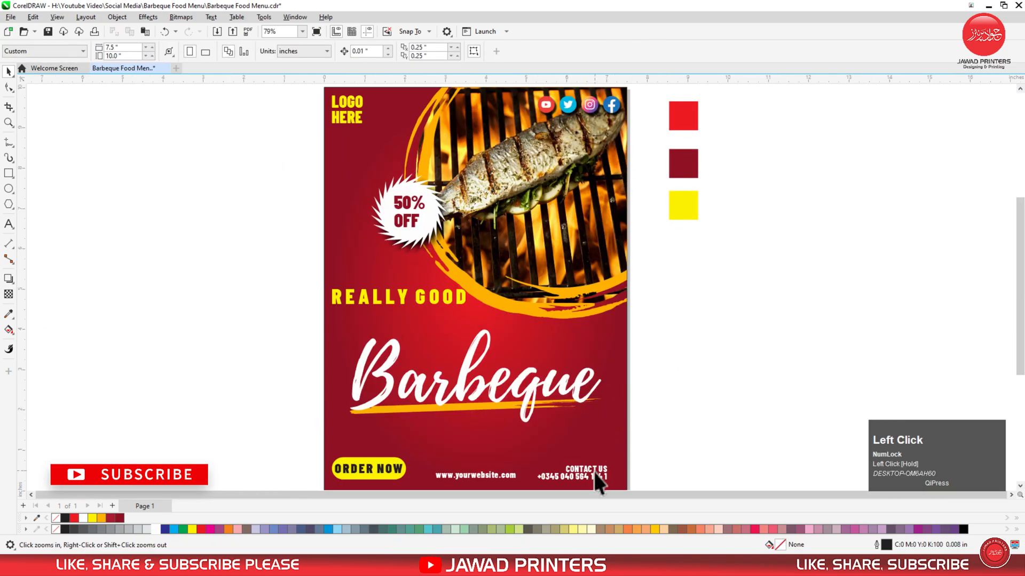
Right-align the contact block with the social icons and enlarge it slightly.
{"action": "left_click", "coordinate": [595, 472]}
{"action": "left_click", "coordinate": [610, 105], "text": "shift"}
{"action": "key", "text": "r"}
{"action": "left_click", "coordinate": [601, 461]}
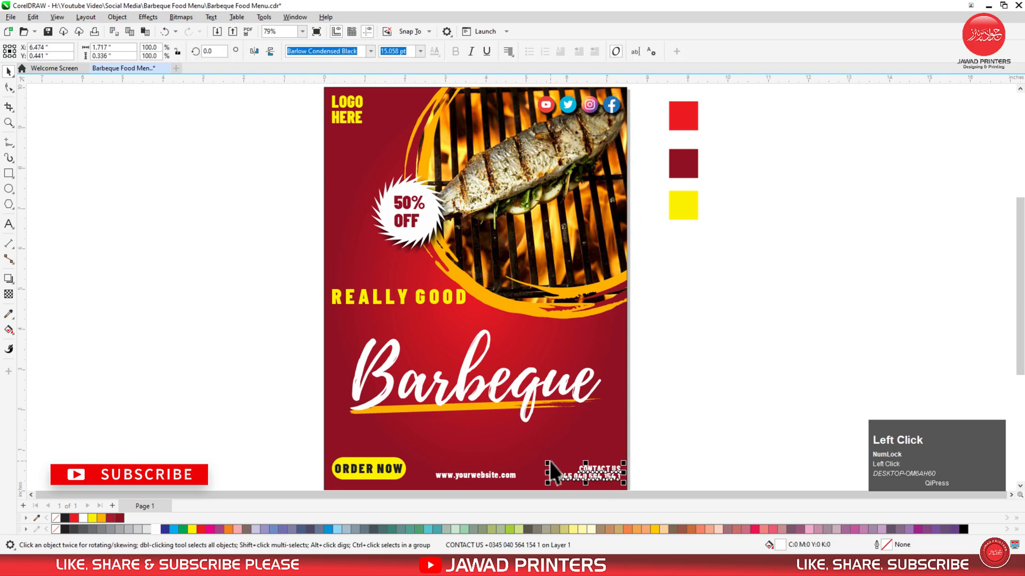
{"action": "left_click_drag", "start_coordinate": [548, 460], "coordinate": [572, 472]}
Colour the CONTACT US line yellow, leaving the phone line white.
{"action": "double_click", "coordinate": [570, 461]}
{"action": "double_click", "coordinate": [571, 468]}
{"action": "left_click", "coordinate": [621, 467]}
{"action": "left_click", "coordinate": [91, 518]}
{"action": "key", "text": "space"}
{"action": "left_click", "coordinate": [686, 362]}
{"action": "key", "text": "F2"}
{"action": "left_click_drag", "start_coordinate": [746, 134], "coordinate": [240, 494]}
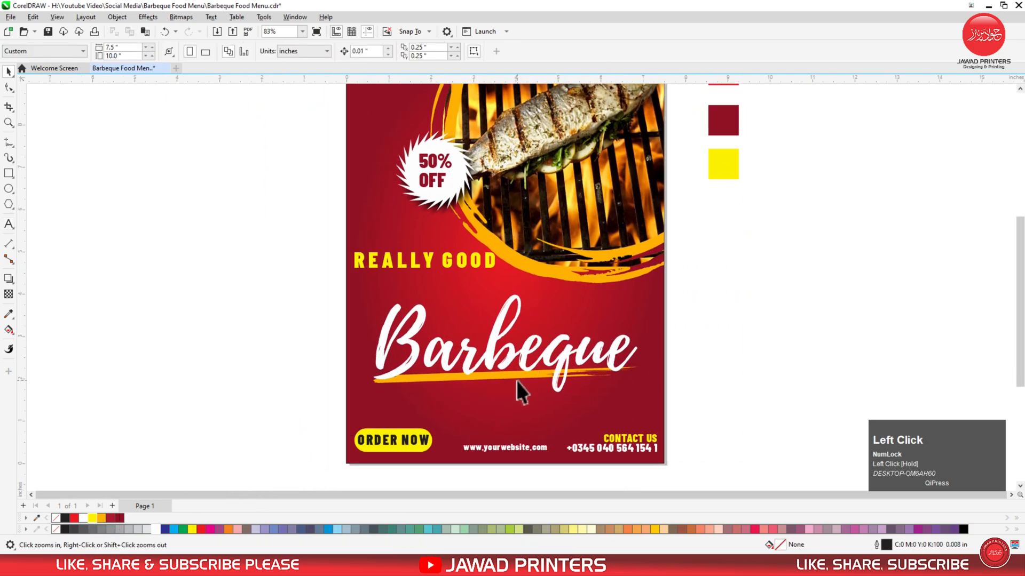
Duplicate the yellow brush stroke from inside the Barbeque group to the left of the page.
{"action": "left_click", "coordinate": [515, 377]}
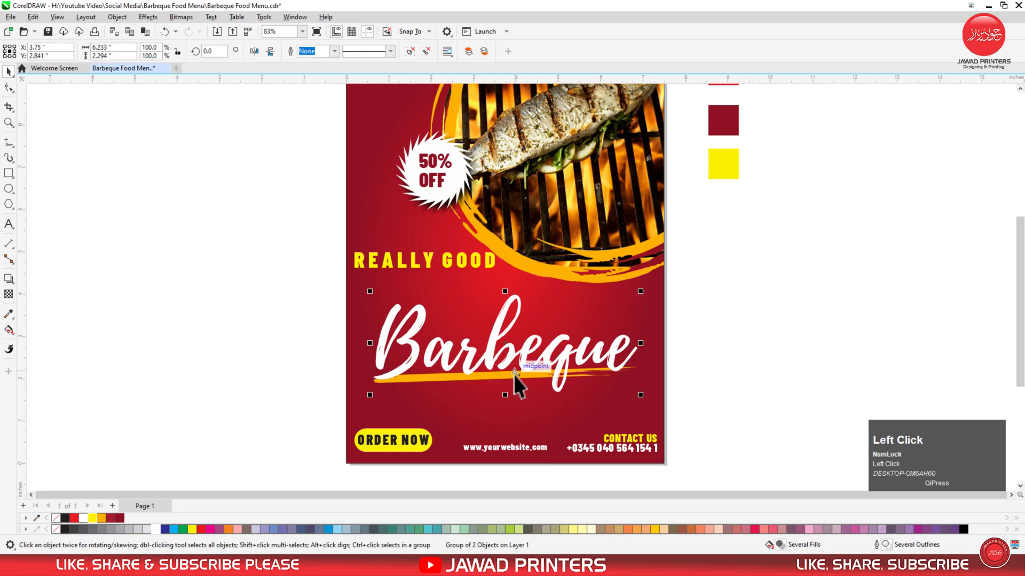
{"action": "left_click", "coordinate": [414, 377], "text": "alt"}
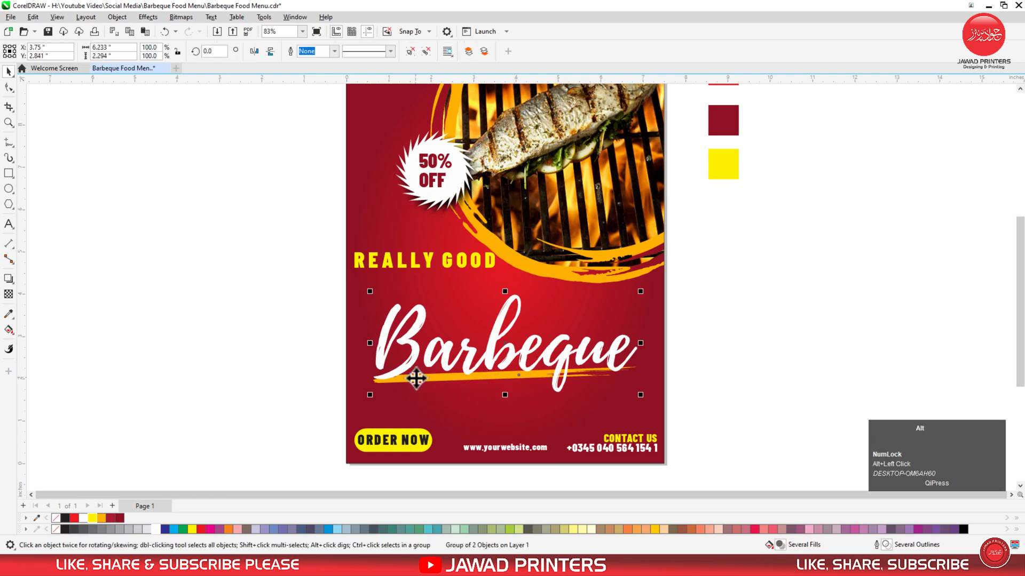
{"action": "left_click", "coordinate": [411, 382], "text": "ctrl"}
{"action": "mouse_move", "coordinate": [410, 382]}
{"action": "left_mouse_down"}
{"action": "mouse_move", "coordinate": [316, 386]}
{"action": "mouse_move", "coordinate": [133, 325]}
{"action": "left_mouse_up"}
{"action": "right_click", "coordinate": [133, 325]}
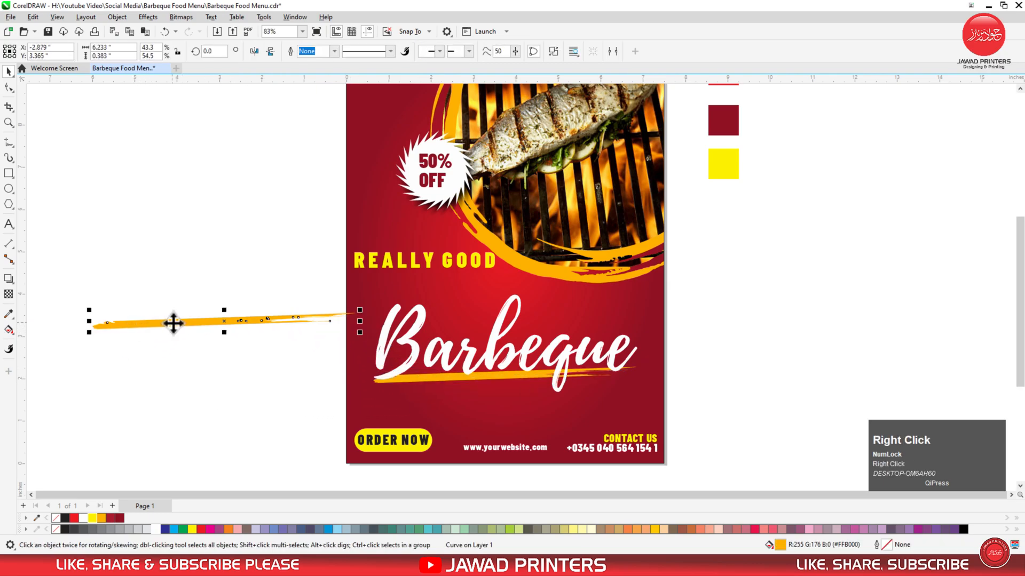
Stretch, tilt diagonally, enlarge and position the copied stroke across the lower poster.
{"action": "left_click_drag", "start_coordinate": [227, 336], "coordinate": [223, 396]}
{"action": "left_click", "coordinate": [223, 328]}
{"action": "left_click_drag", "start_coordinate": [360, 247], "coordinate": [381, 333]}
{"action": "mouse_move", "coordinate": [243, 319]}
{"action": "left_mouse_down"}
{"action": "mouse_move", "coordinate": [332, 360]}
{"action": "mouse_move", "coordinate": [377, 408]}
{"action": "mouse_move", "coordinate": [407, 407]}
{"action": "left_mouse_up"}
{"action": "mouse_move", "coordinate": [540, 347]}
{"action": "left_mouse_down"}
{"action": "mouse_move", "coordinate": [681, 343]}
{"action": "mouse_move", "coordinate": [712, 325]}
{"action": "left_mouse_up"}
{"action": "left_click_drag", "start_coordinate": [418, 475], "coordinate": [418, 465]}
{"action": "mouse_move", "coordinate": [418, 397]}
{"action": "left_mouse_down"}
{"action": "mouse_move", "coordinate": [434, 380]}
{"action": "mouse_move", "coordinate": [415, 387]}
{"action": "mouse_move", "coordinate": [427, 374]}
{"action": "left_mouse_up"}
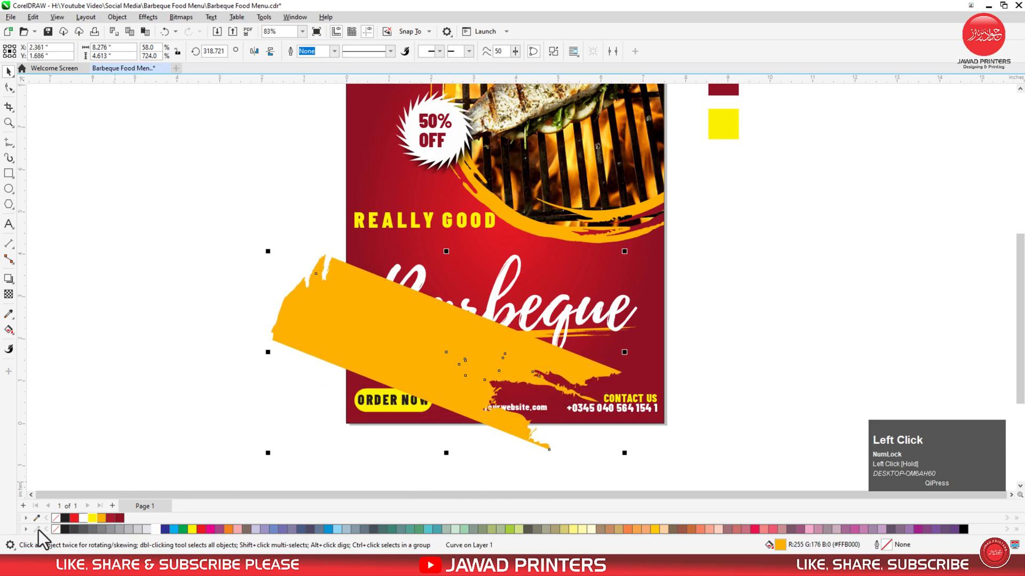
Give the swash an Overlay transparency and a dark red fill (C20 M100 Y84 K17).
{"action": "left_click", "coordinate": [75, 519]}
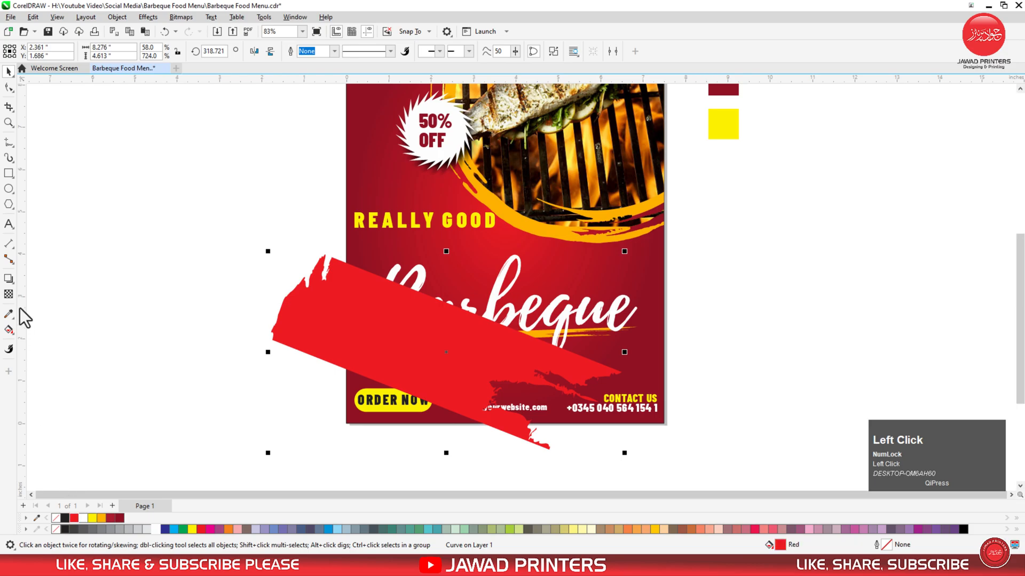
{"action": "left_click", "coordinate": [9, 295]}
{"action": "left_click", "coordinate": [133, 52]}
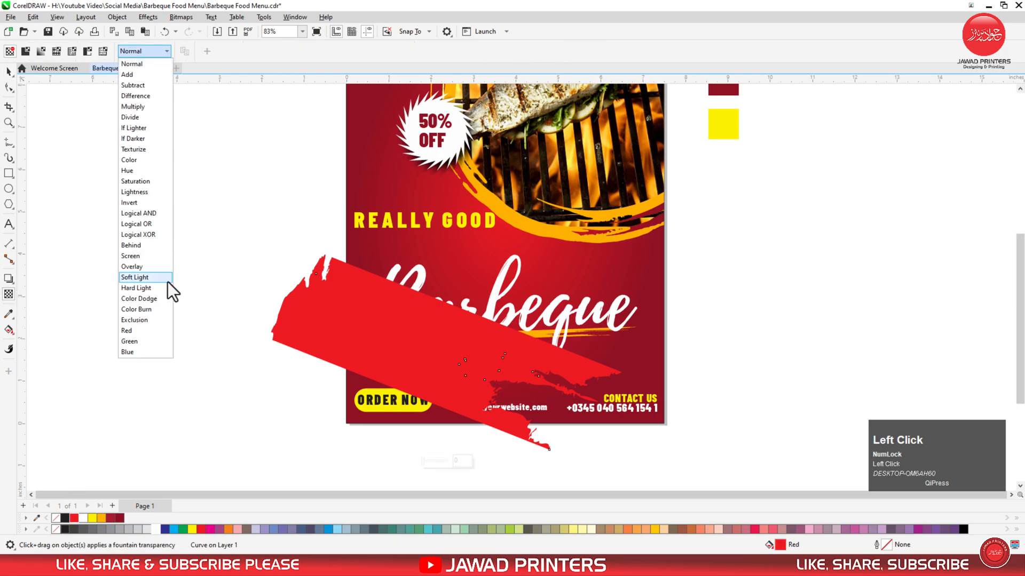
{"action": "left_click", "coordinate": [153, 269]}
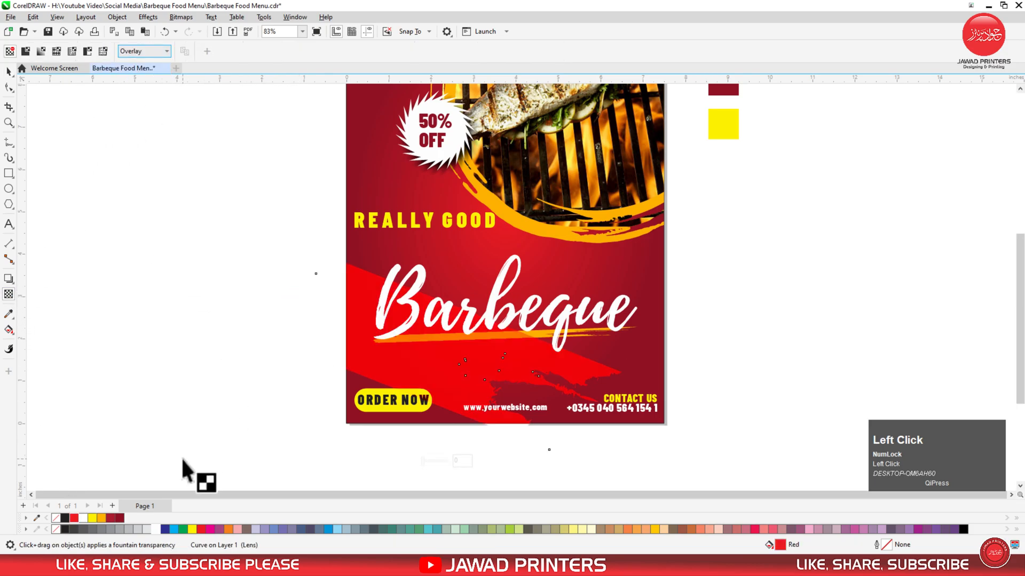
{"action": "left_click", "coordinate": [9, 71]}
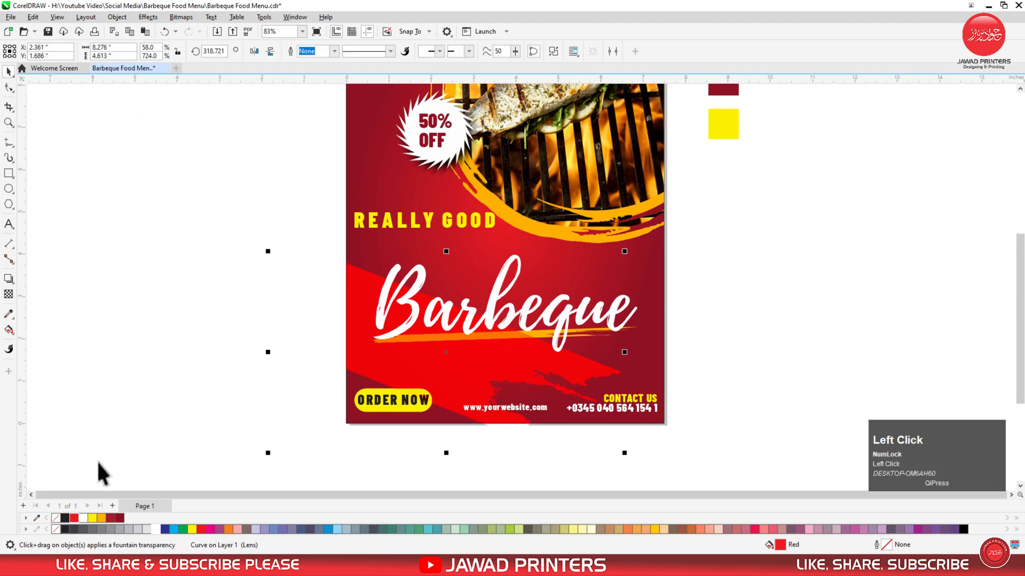
{"action": "left_click", "coordinate": [120, 518]}
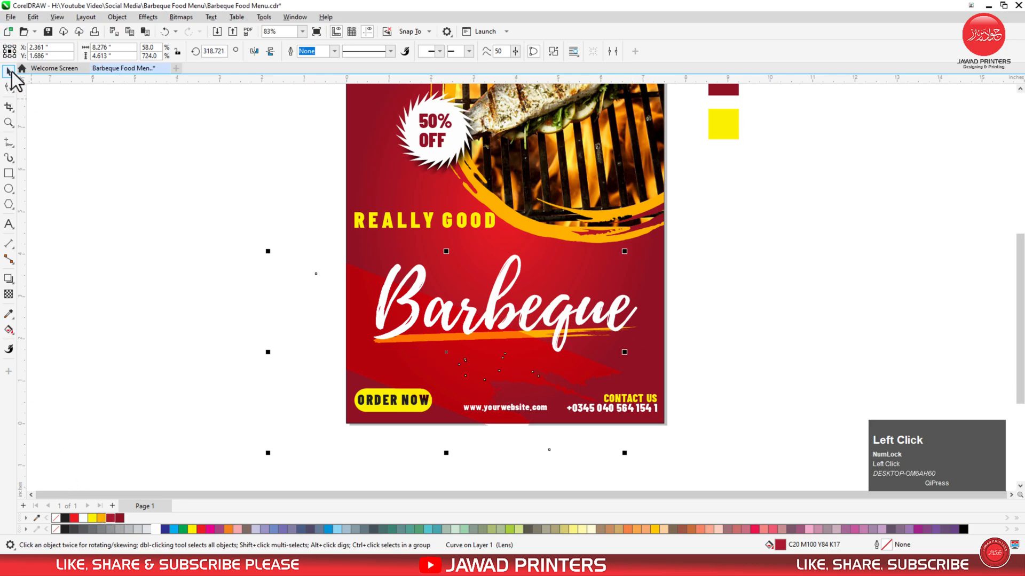
Enlarge the swash and PowerClip it inside the poster background frame.
{"action": "left_click_drag", "start_coordinate": [624, 252], "coordinate": [662, 227]}
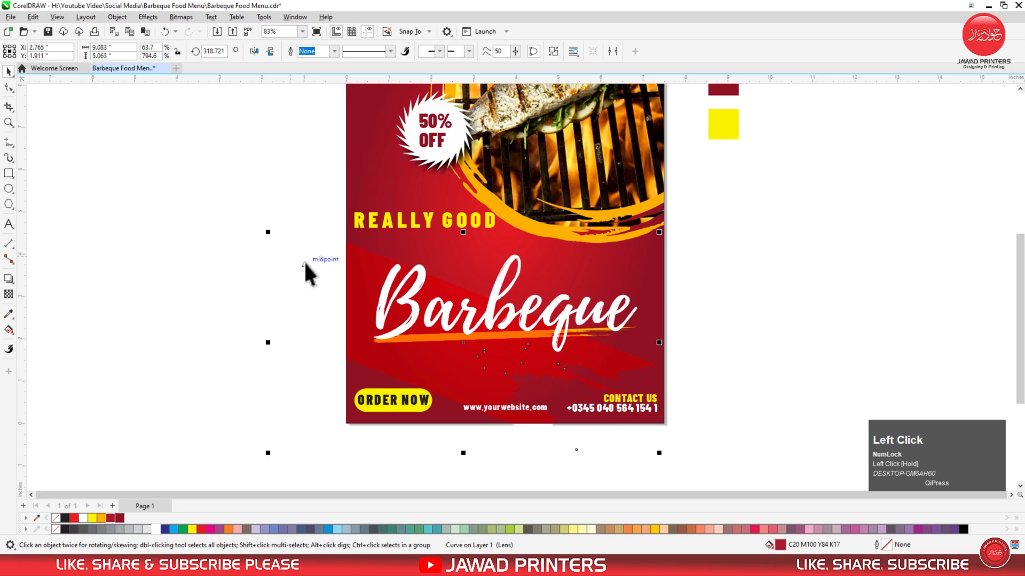
{"action": "right_click", "coordinate": [309, 260]}
{"action": "left_click", "coordinate": [318, 280]}
{"action": "left_click", "coordinate": [334, 273]}
{"action": "right_click", "coordinate": [334, 275]}
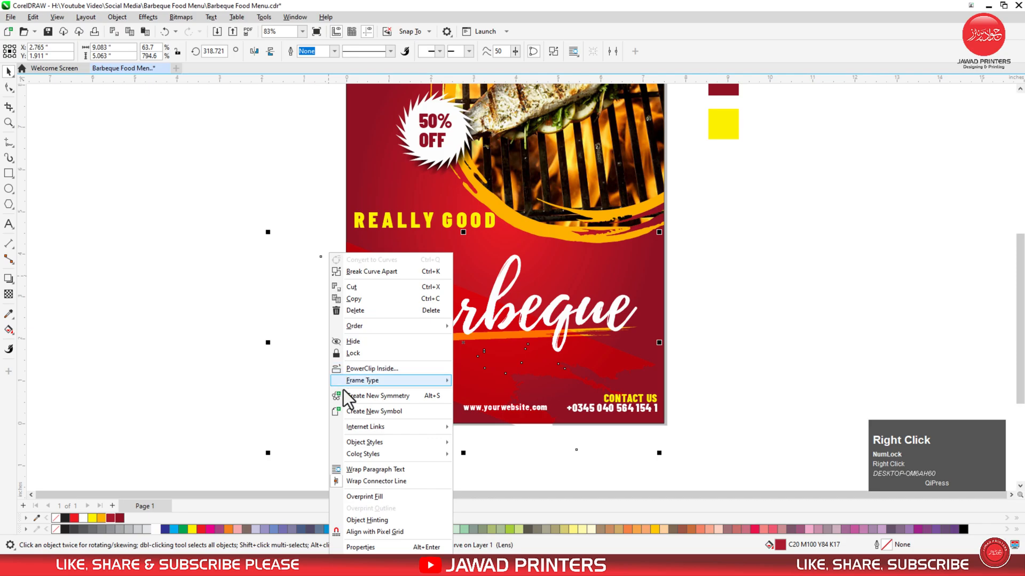
{"action": "left_click", "coordinate": [354, 368]}
{"action": "left_click", "coordinate": [656, 254]}
{"action": "left_click", "coordinate": [699, 245]}
{"action": "key", "text": "F4"}
Delete the three colour swatches beside the page and centre the view on the poster.
{"action": "left_click_drag", "start_coordinate": [721, 248], "coordinate": [676, 140]}
{"action": "key", "text": "Delete"}
{"action": "left_click", "coordinate": [614, 222]}
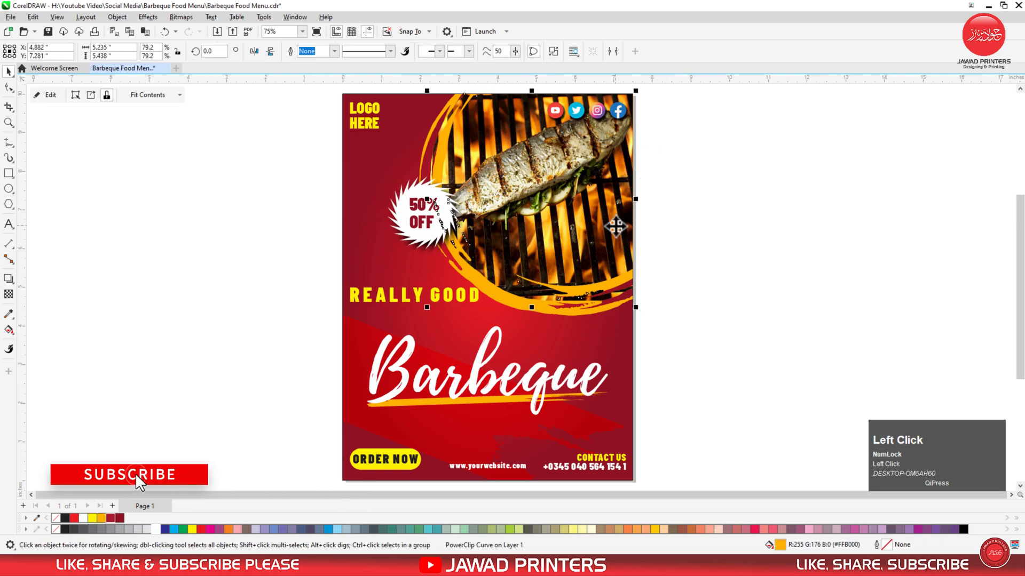
{"action": "key", "text": "F4"}
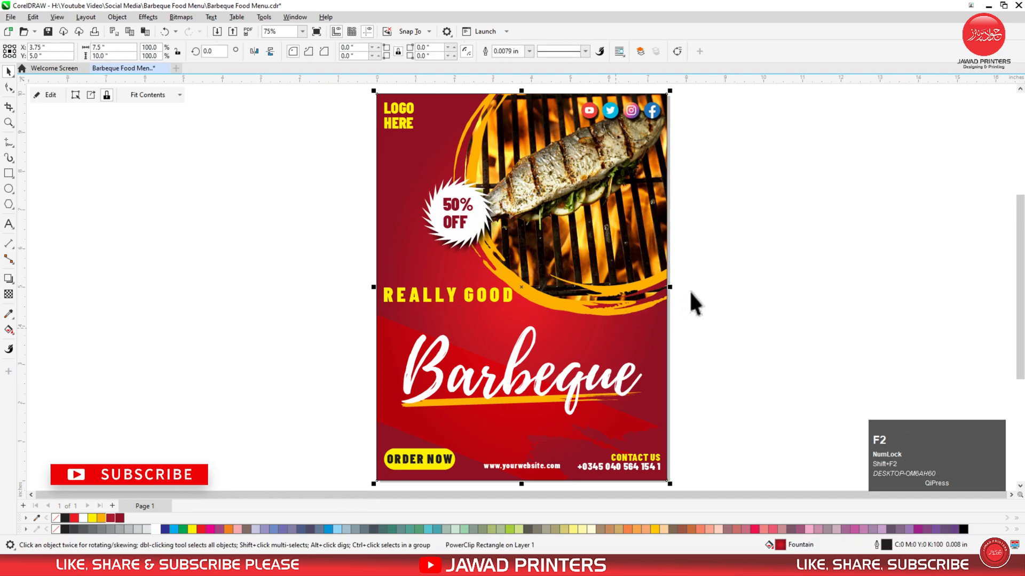